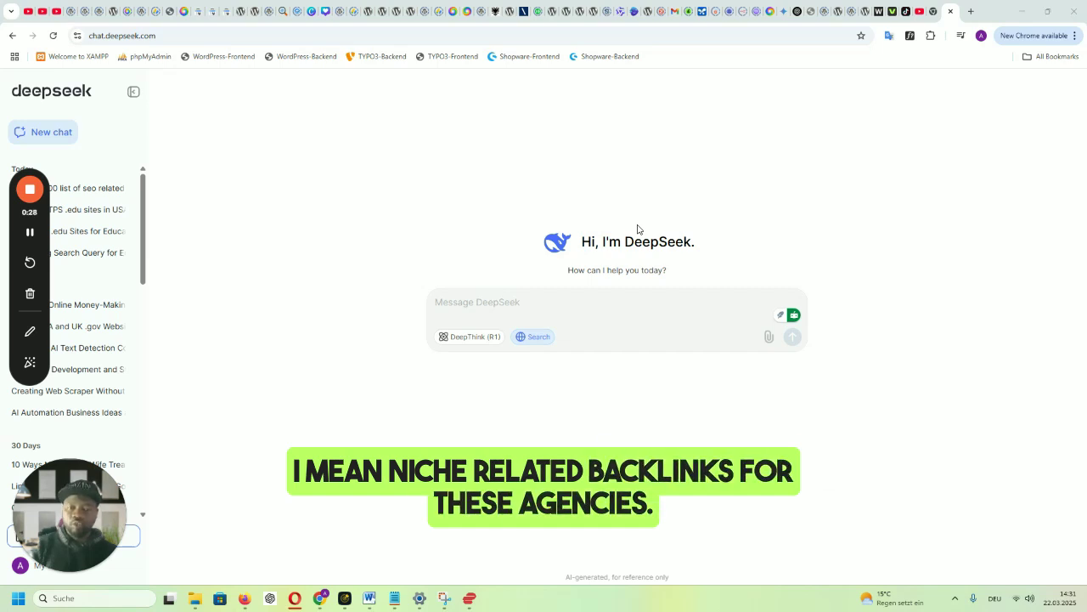
Ask DeepSeek for a list of 500 SEO related keywords, listed vertically, without numbering and with no comment
left_click(609, 302)
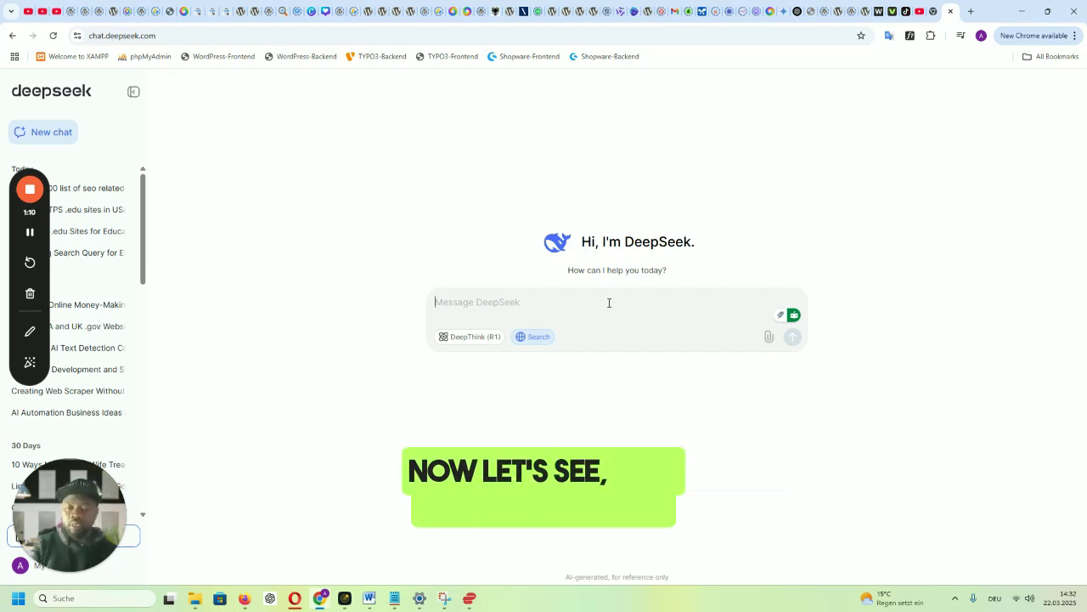
type("giv")
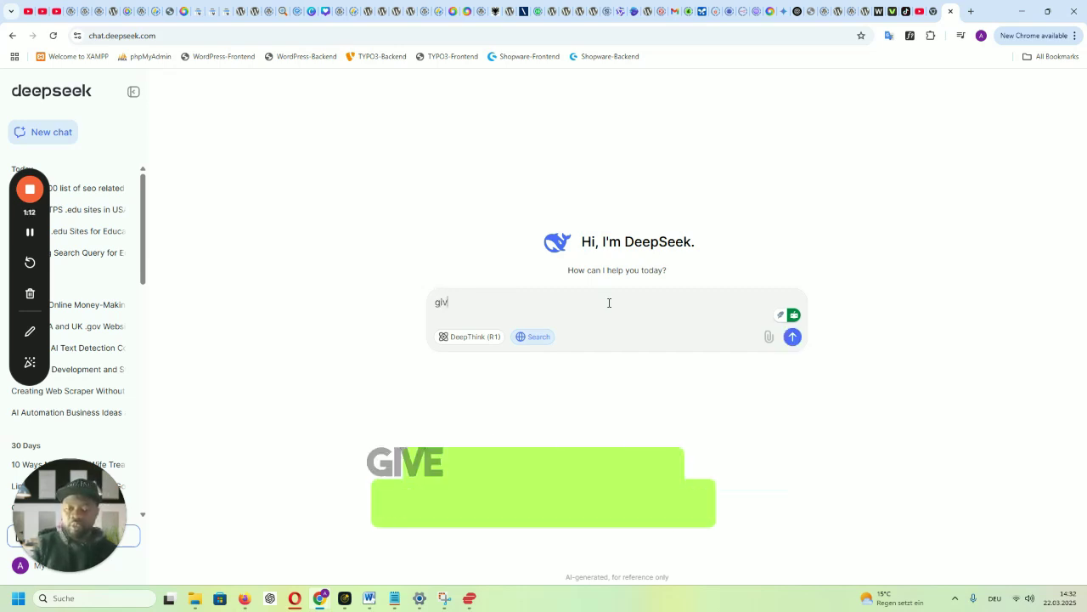
type("e me list of 500 seo")
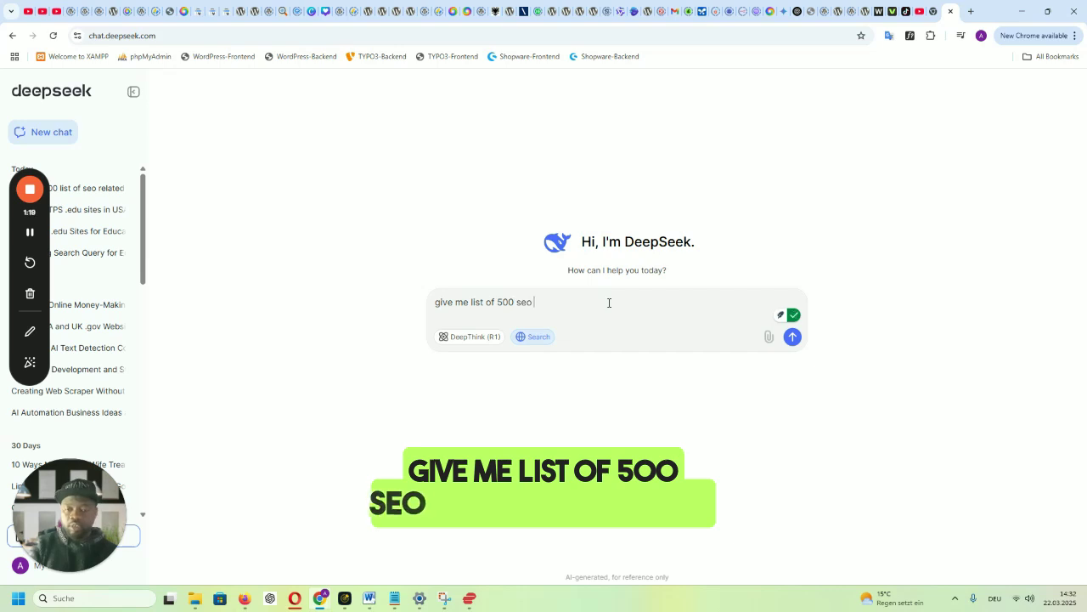
type(" related keyw")
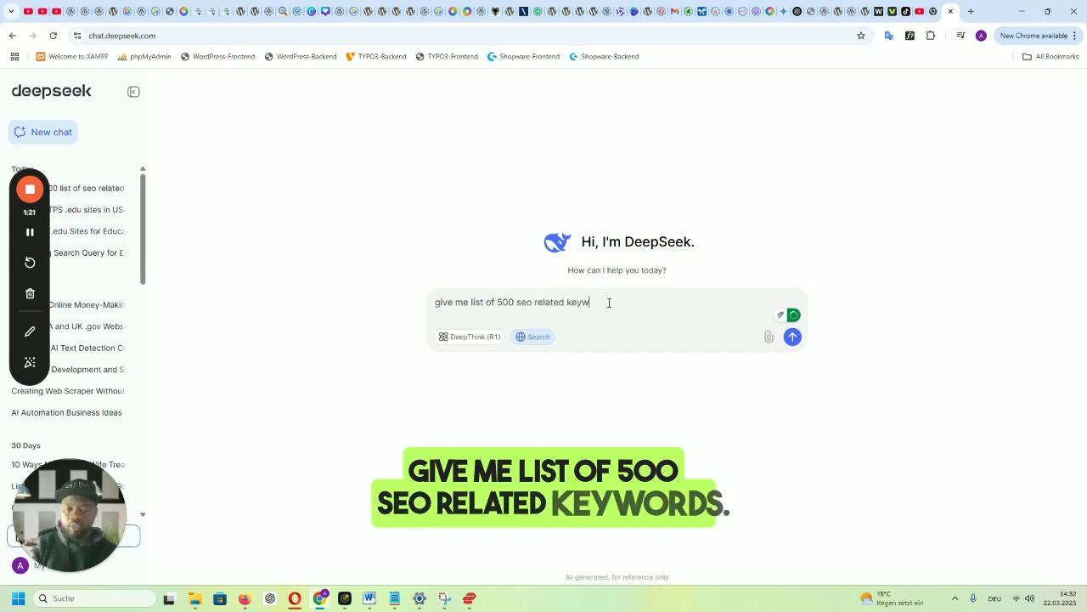
type("ords list them vertically, without numbering them, no comment")
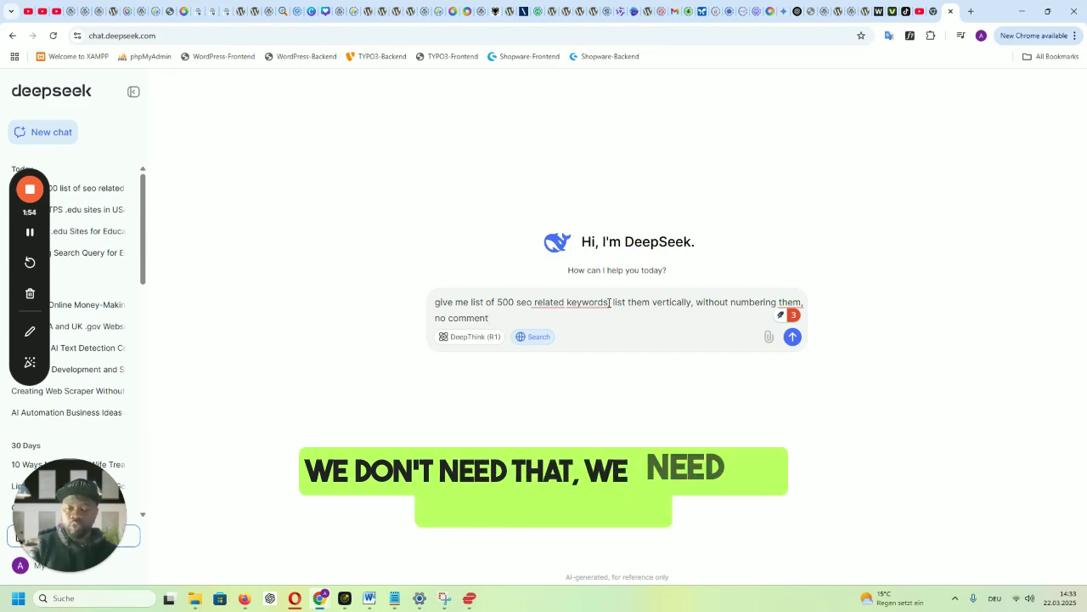
key("Return")
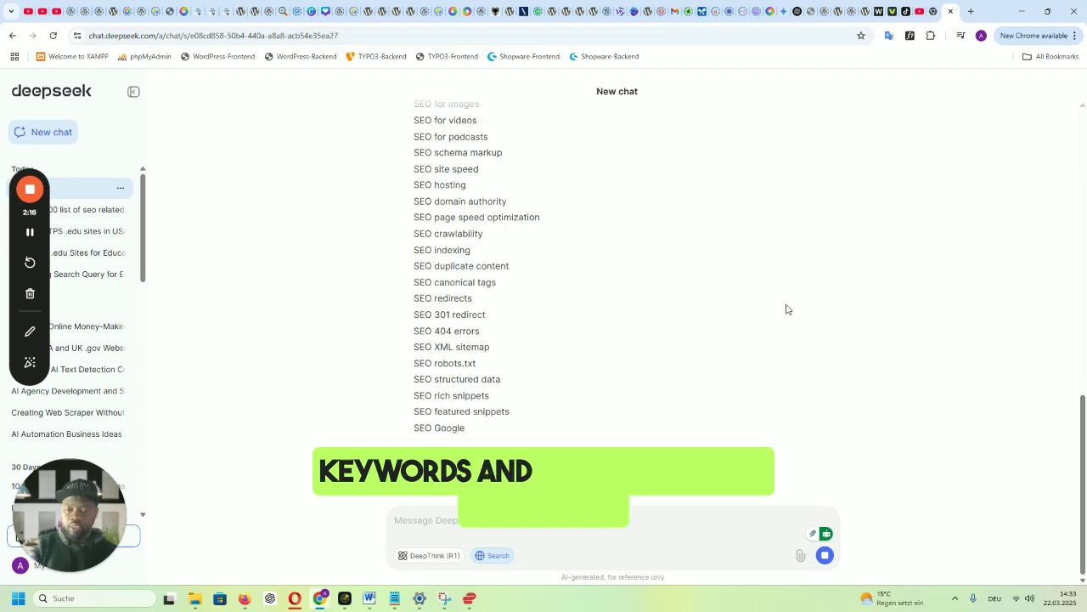
Review the generated keyword list from start to end, checking that every keyword relates to SEO
scroll(787, 310, "up", 3)
scroll(787, 309, "up", 7)
scroll(789, 310, "down", 2)
scroll(789, 310, "up", 2)
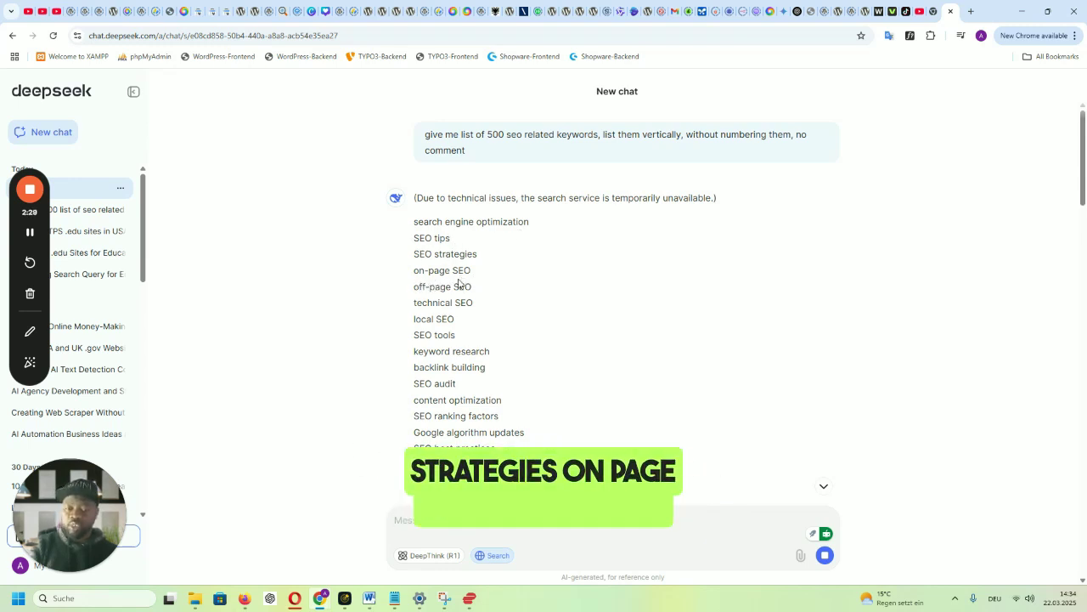
scroll(455, 323, "down", 3)
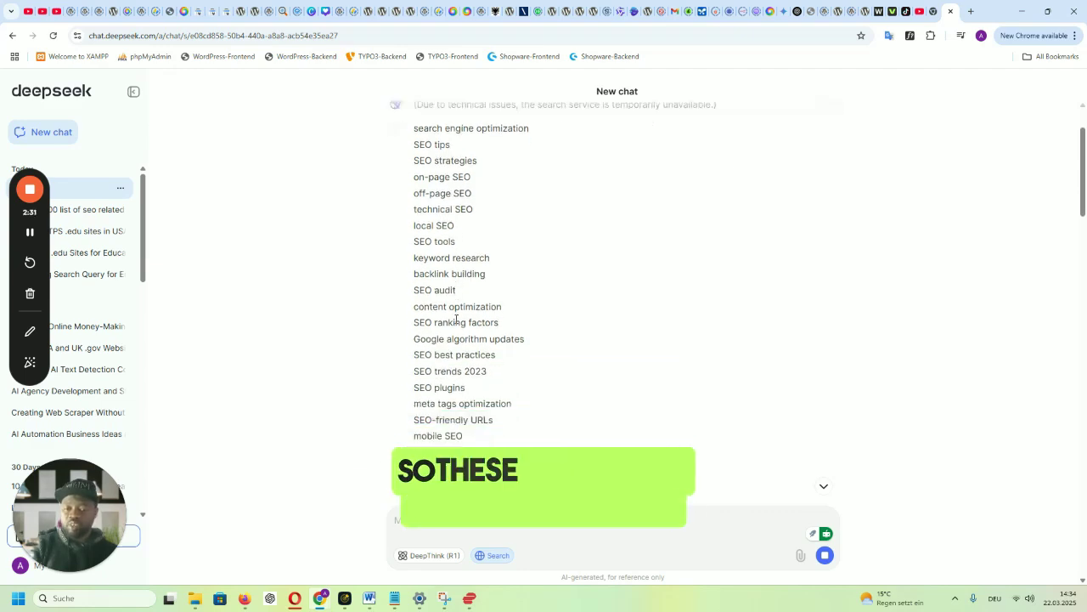
scroll(456, 323, "down", 5)
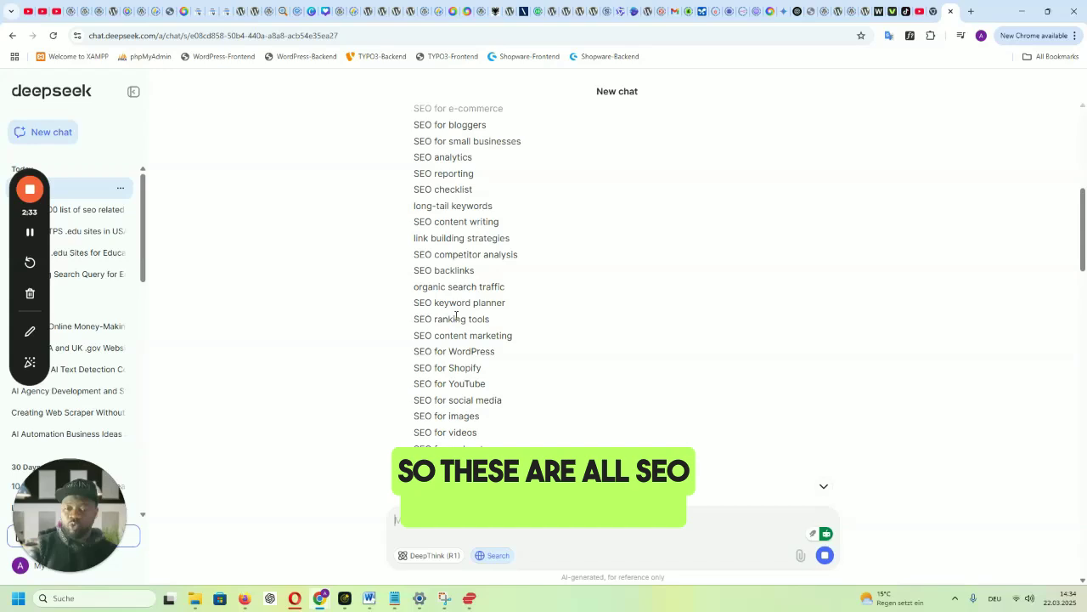
scroll(456, 316, "down", 2)
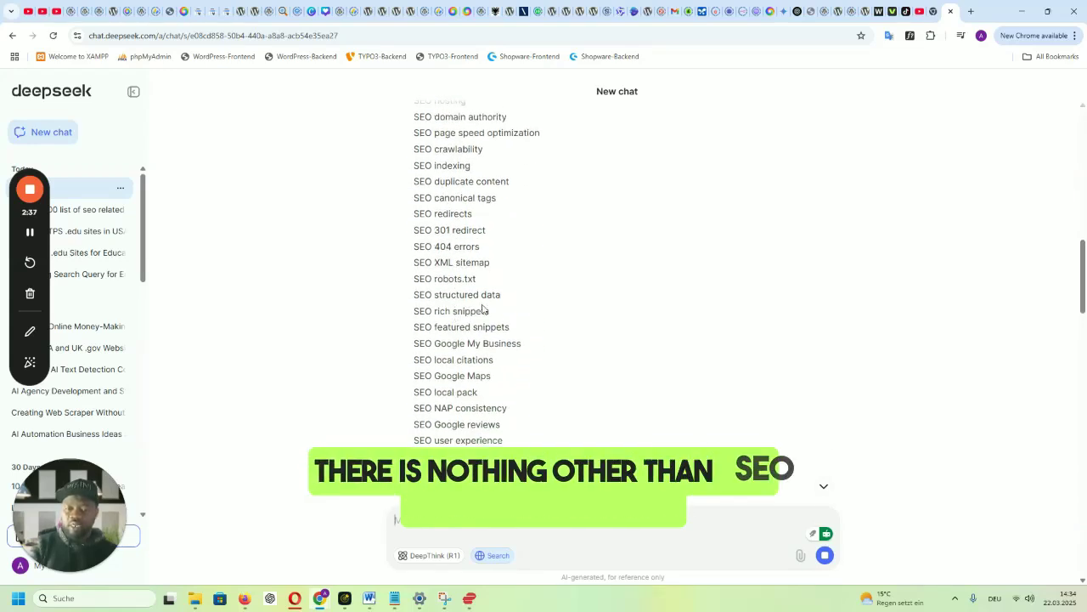
scroll(480, 307, "down", 2)
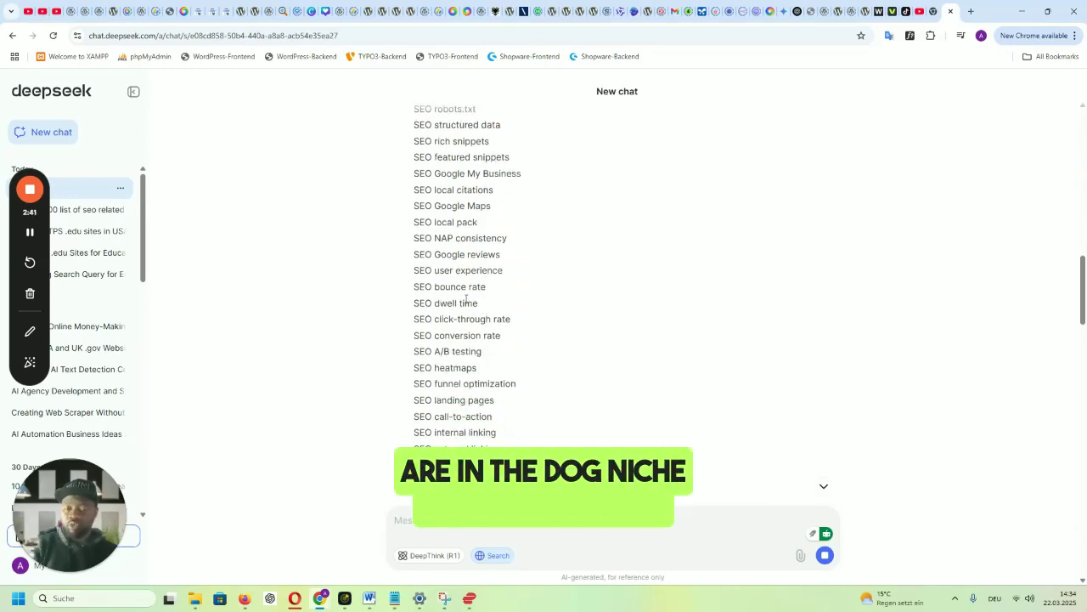
scroll(465, 299, "down", 10)
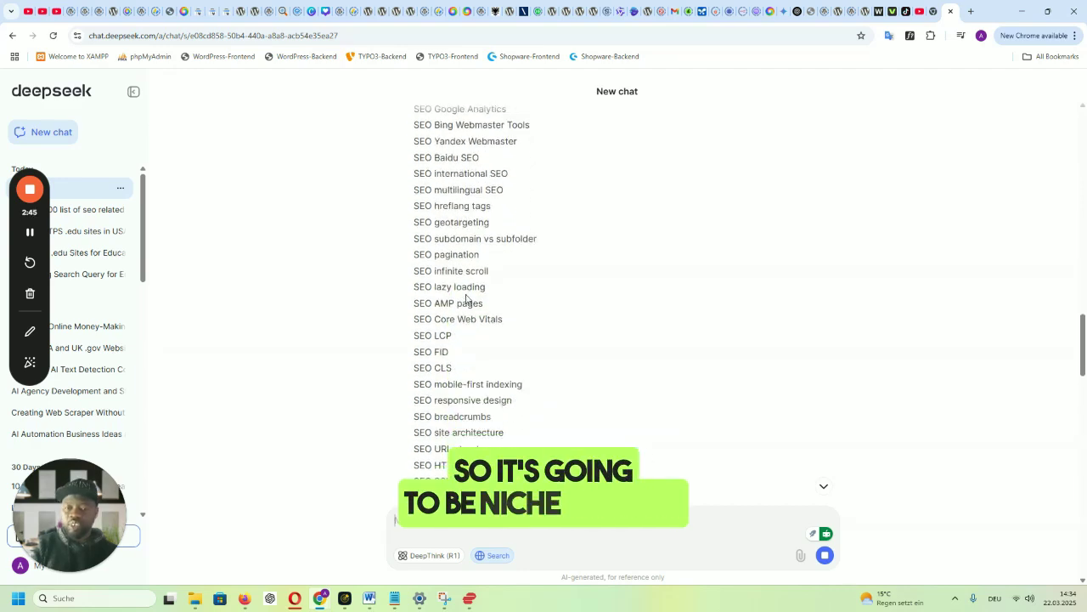
scroll(468, 301, "down", 5)
scroll(543, 276, "up", 3)
scroll(554, 267, "up", 20)
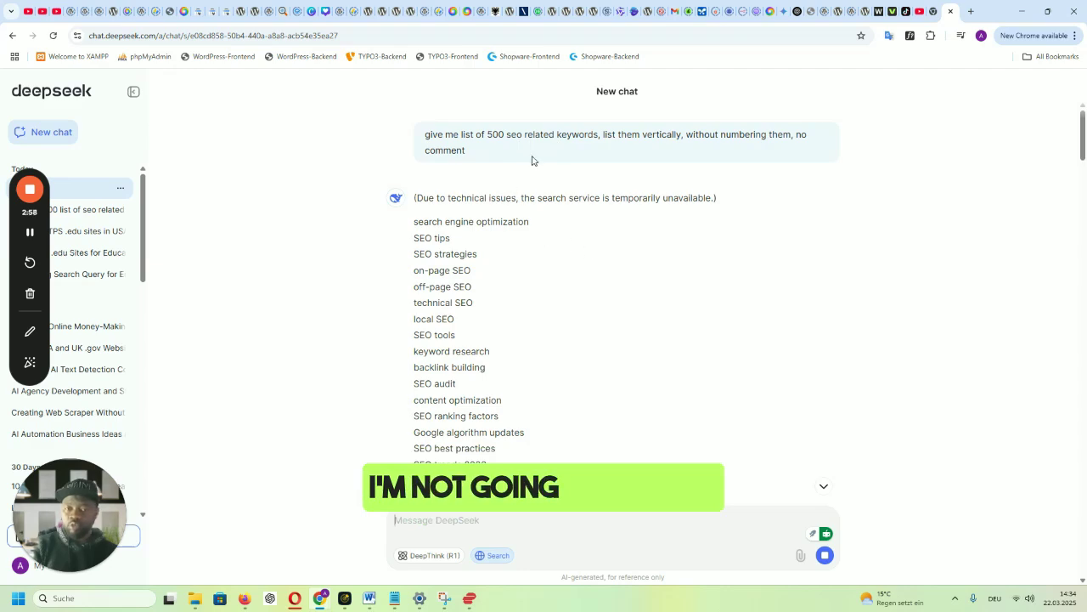
scroll(565, 279, "down", 10)
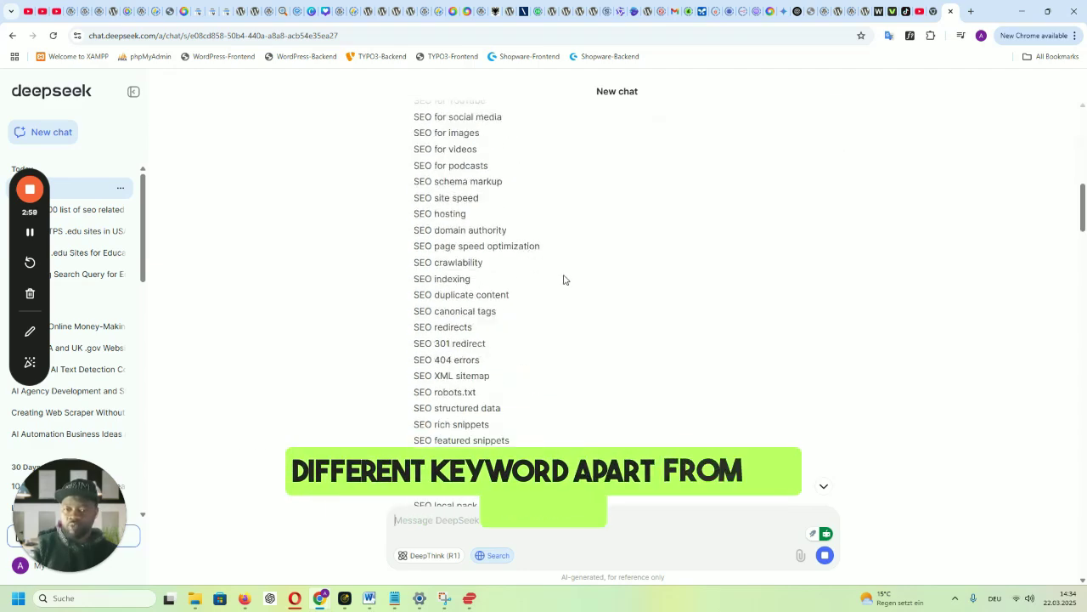
scroll(565, 279, "down", 15)
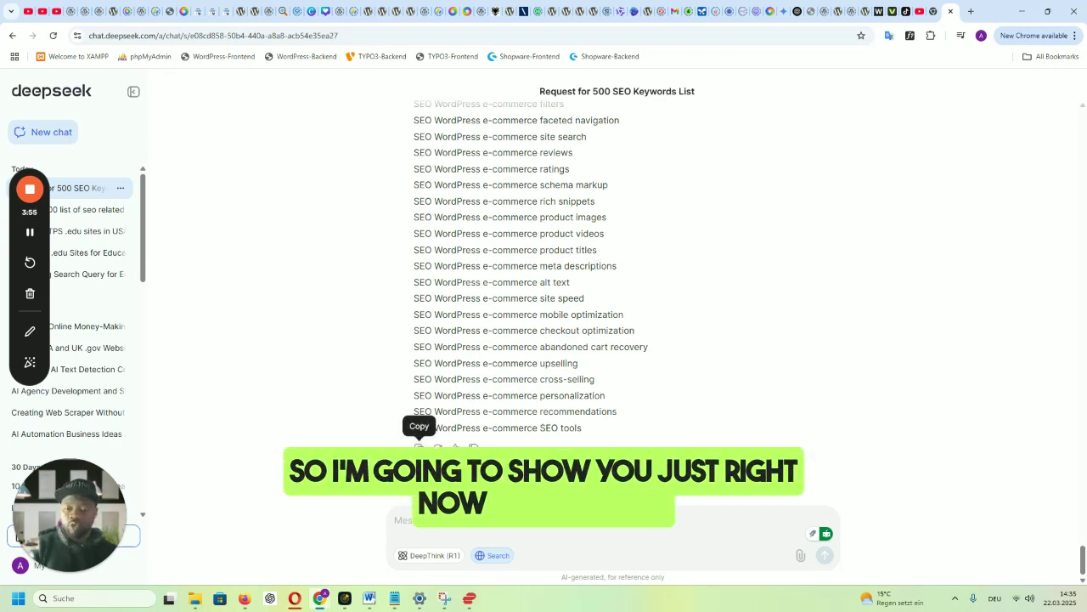
Copy the complete generated keyword list into the Discovery keywords of BackLink X
left_click(419, 447)
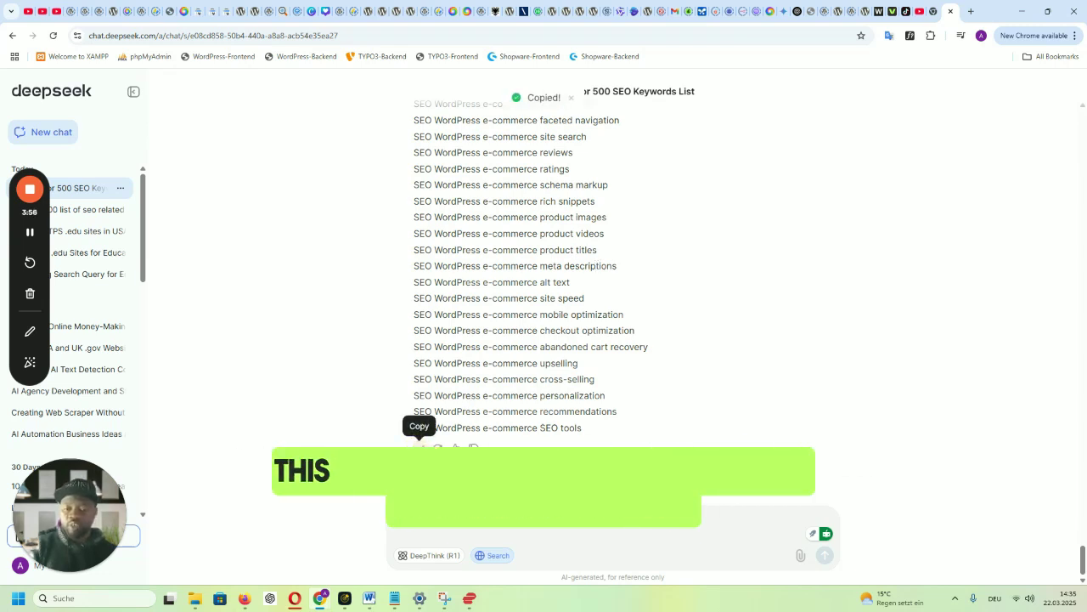
left_click(1020, 18)
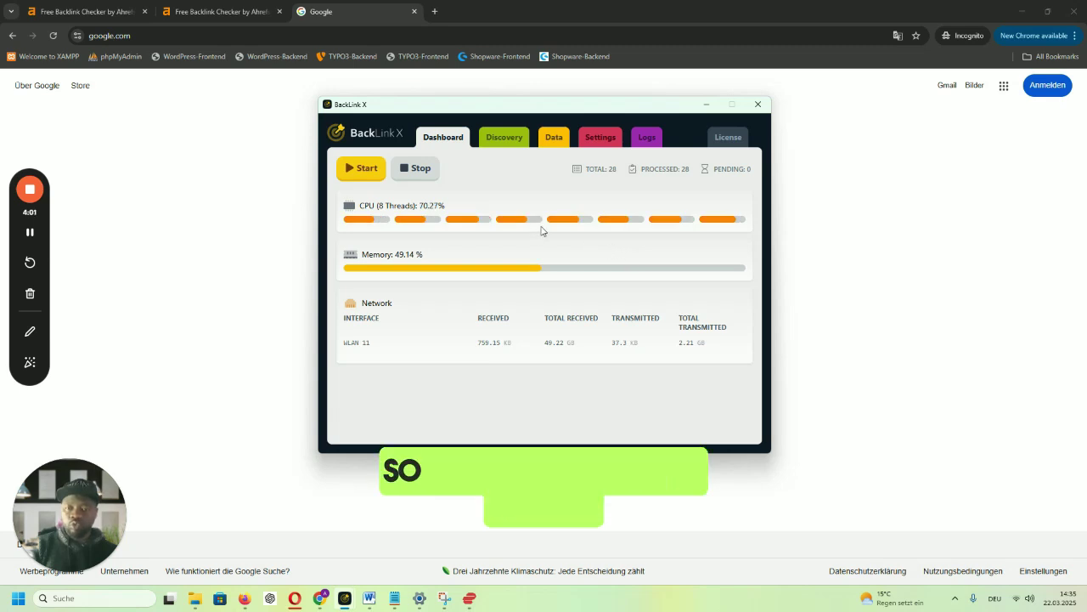
left_click(504, 139)
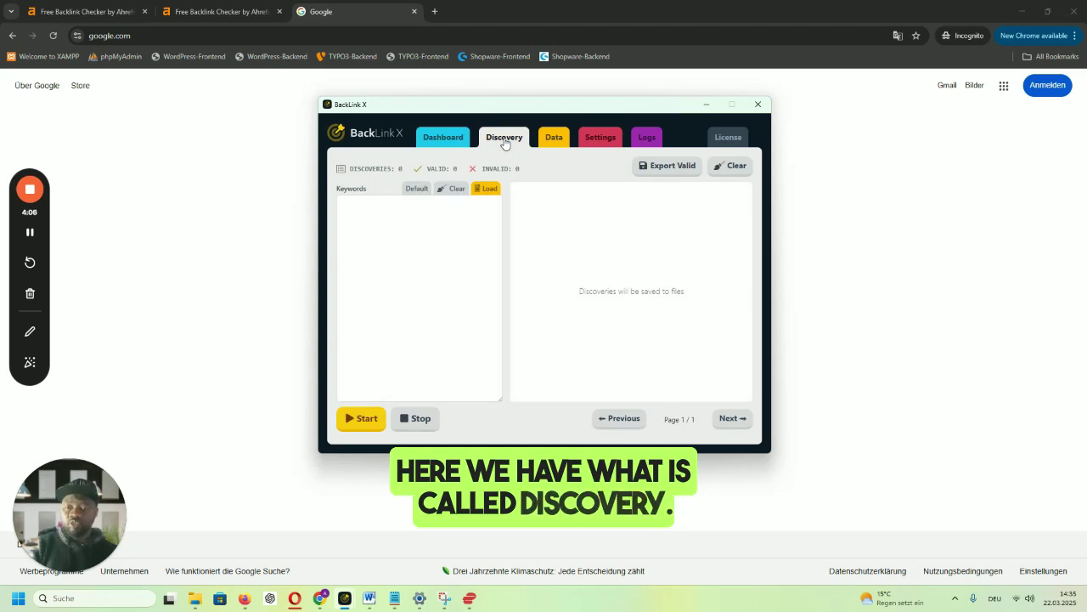
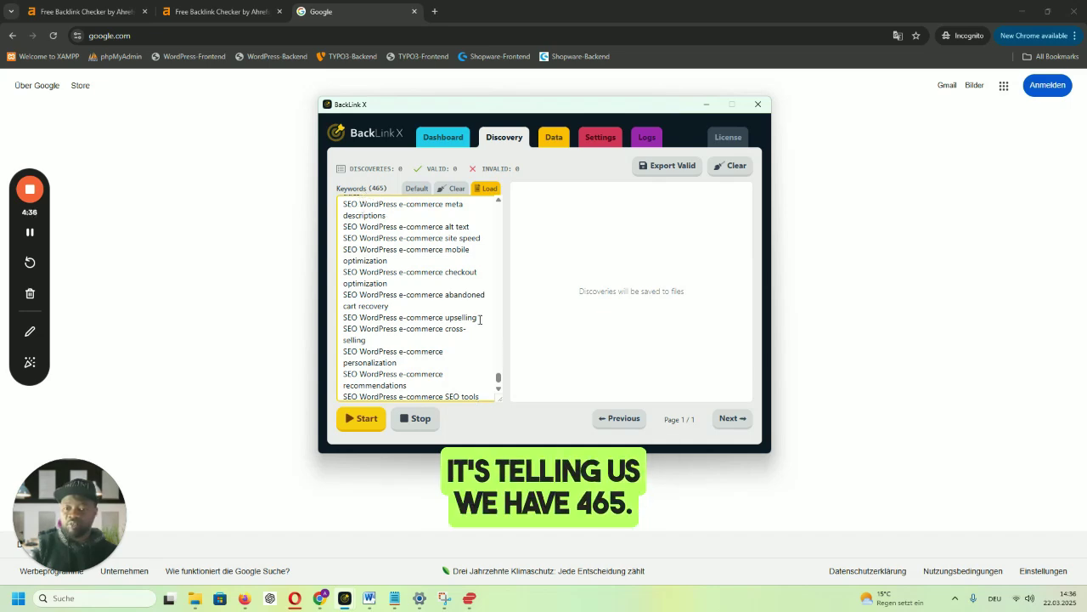
Delete the technical-issues notice and the blank line above "search engine optimization" in the keywords, and start the discovery
left_click_drag(498, 380, 503, 210)
triple_click(414, 216)
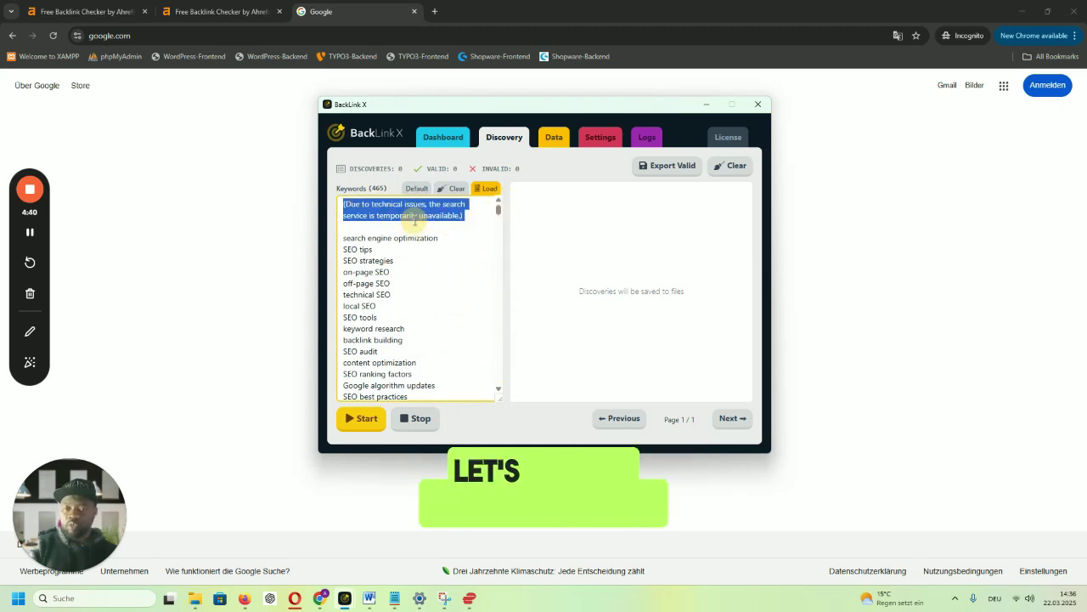
key("Delete")
key("Delete")
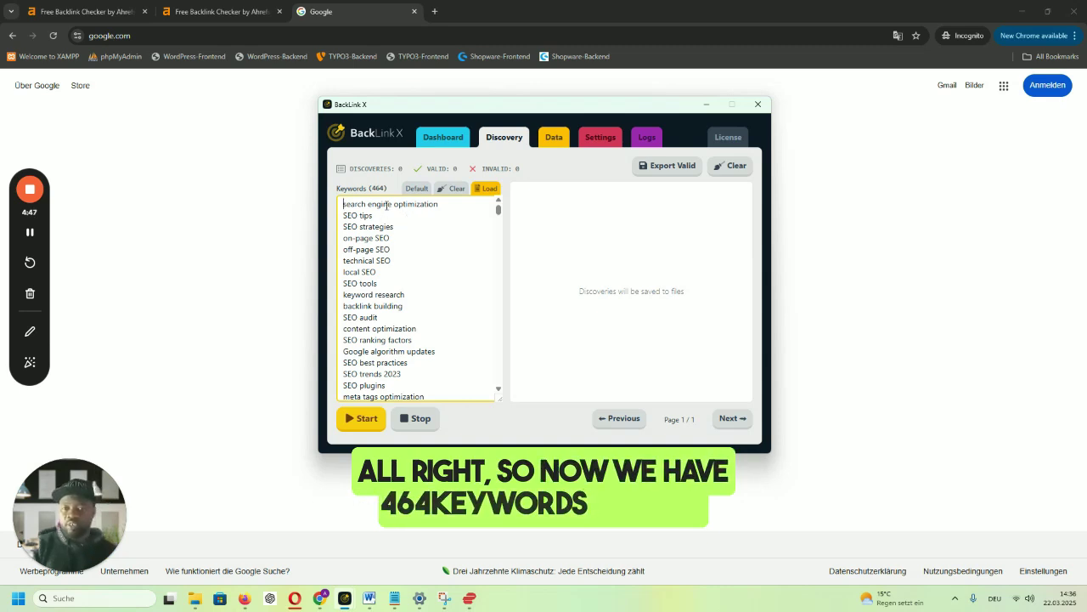
left_click_drag(498, 209, 493, 379)
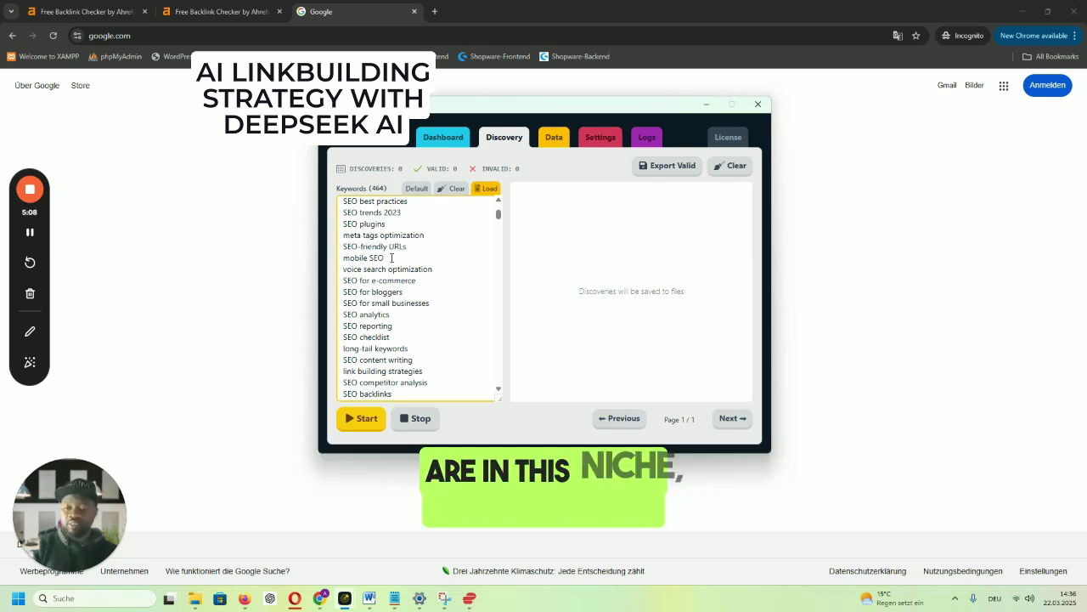
left_click(371, 413)
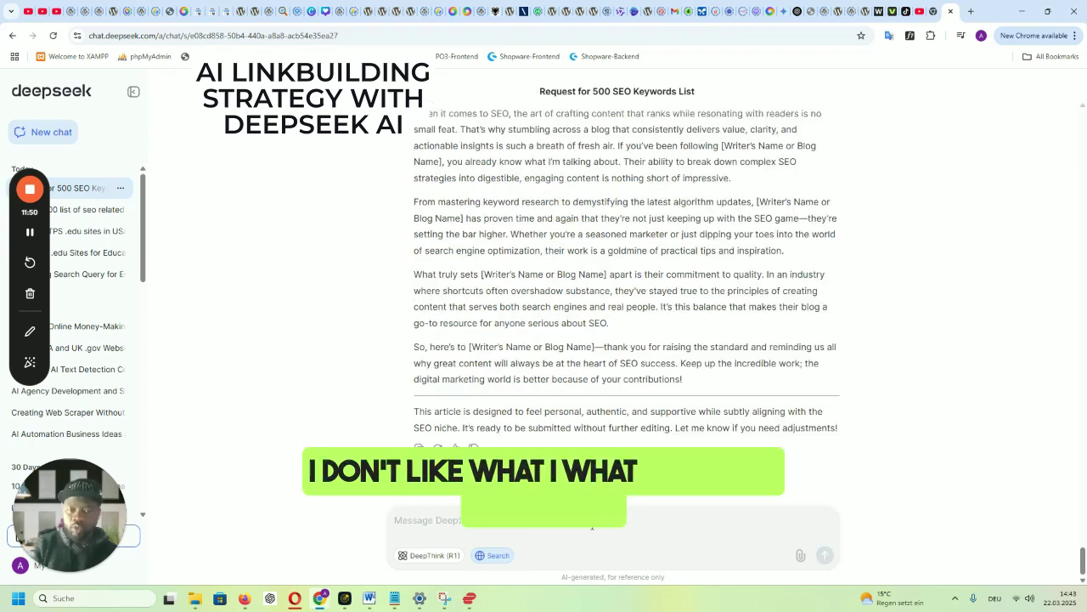
Ask DeepSeek for a different, more professional version usable as a comment on an existing blog, with a high chance of getting approved
type("i need a different ver")
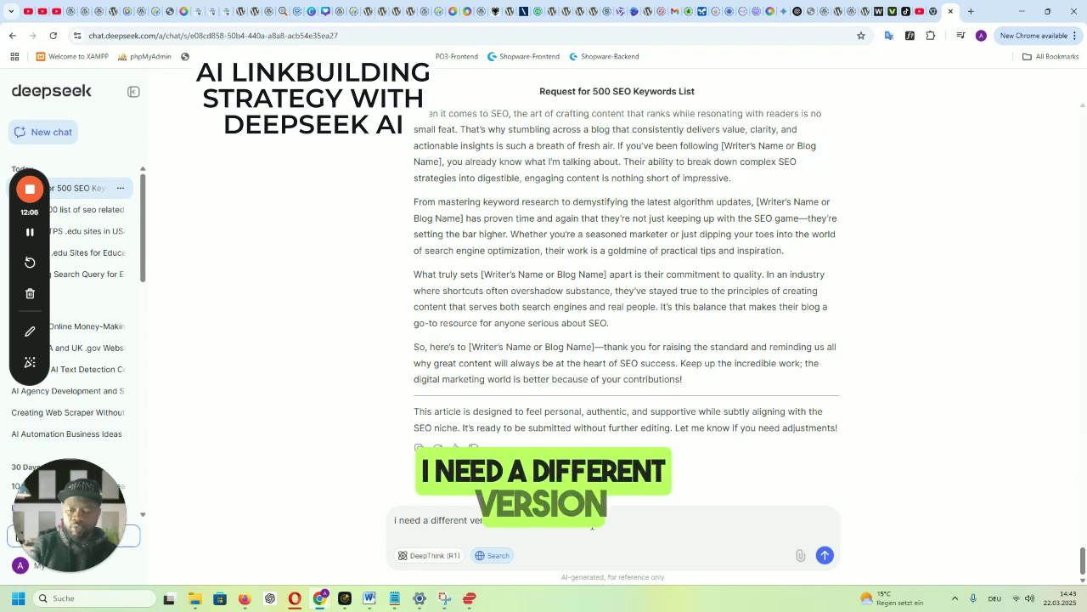
type("sion that is going to be used")
type("as a co")
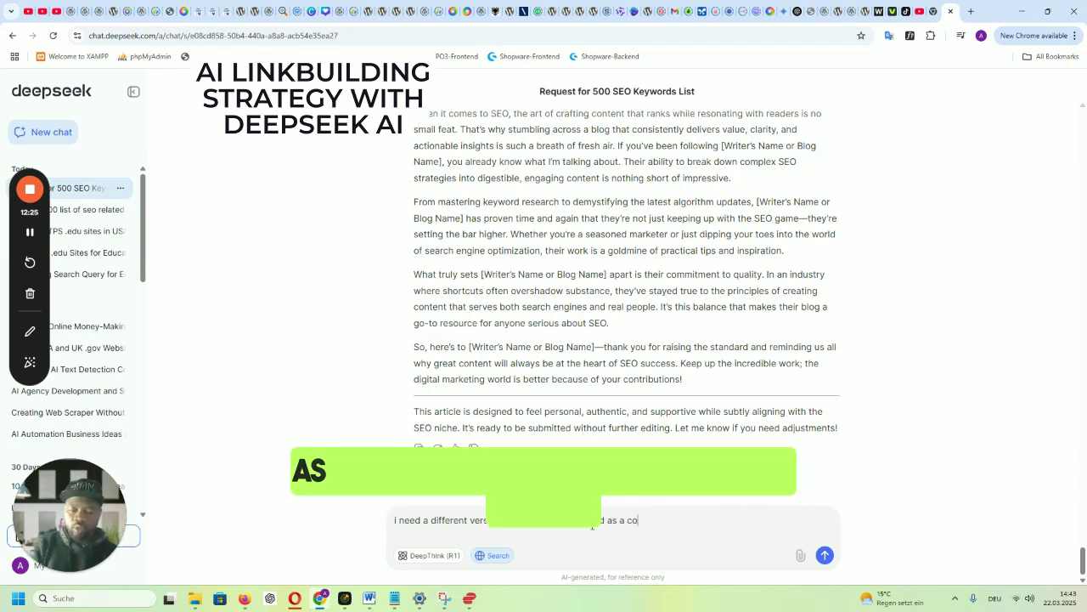
type("mment")
type("into an")
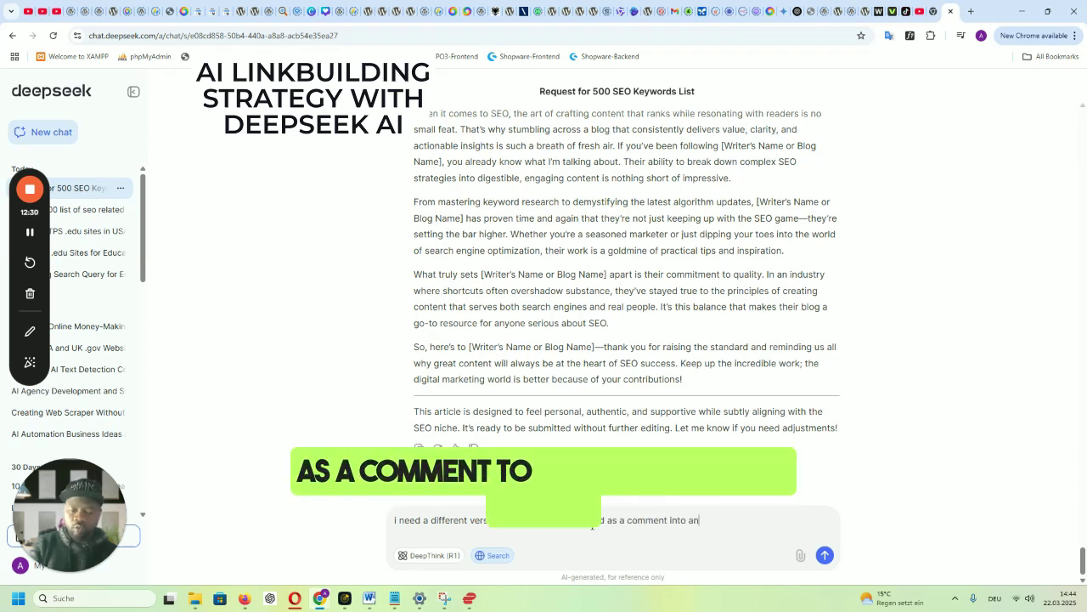
type(" existin")
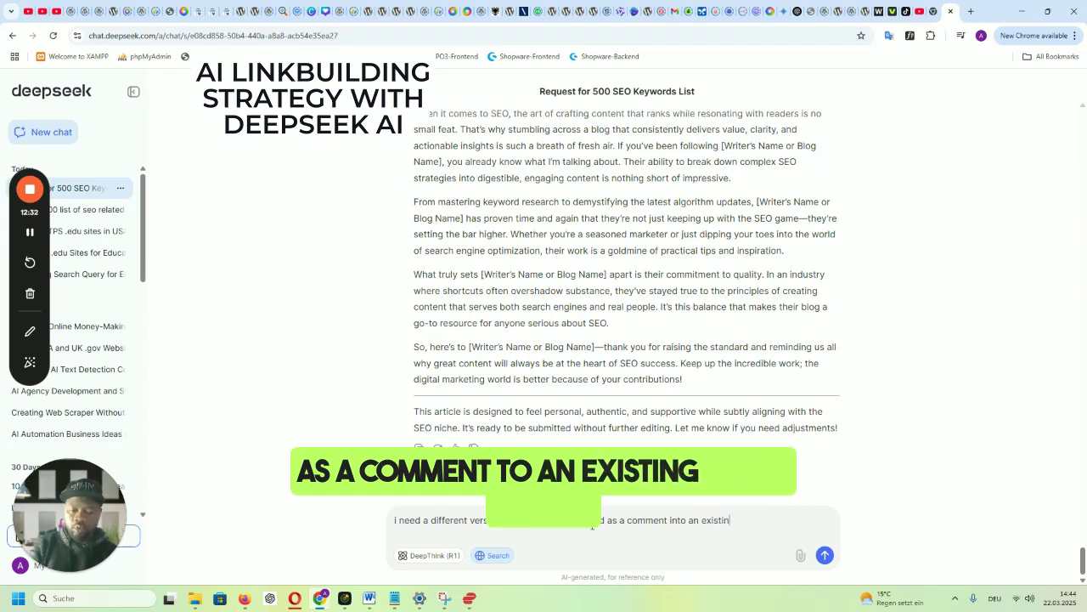
type("g blog, make it mor")
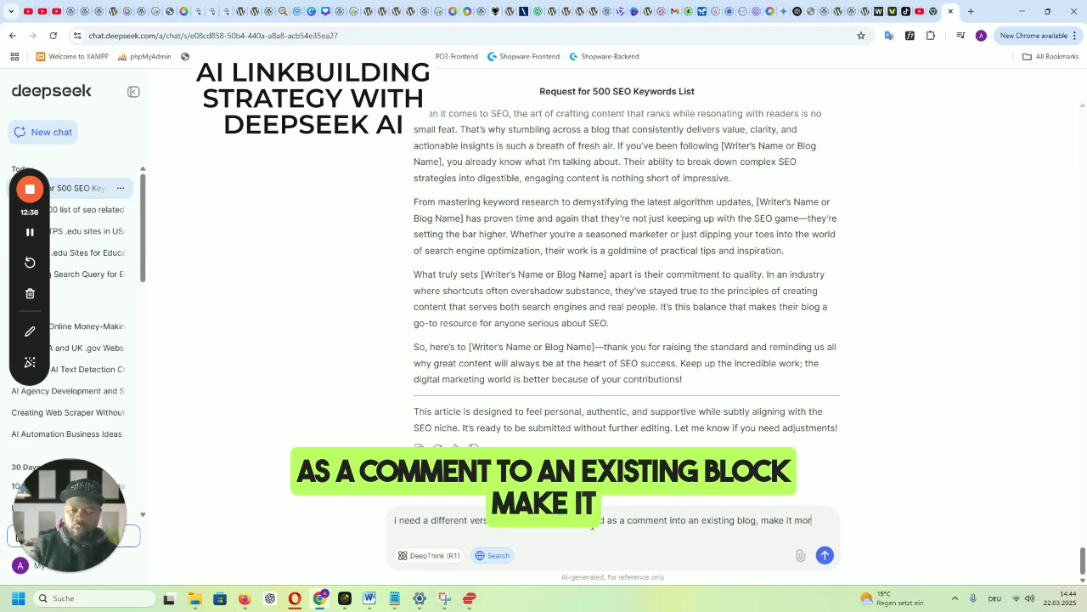
type("e profesional an")
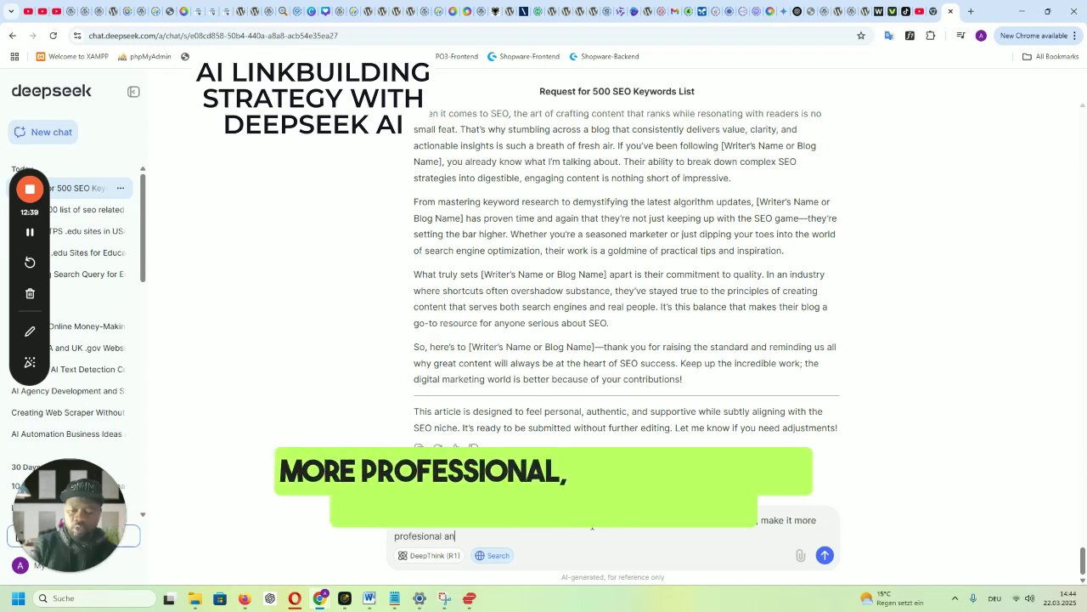
type("d stand hgih chance ")
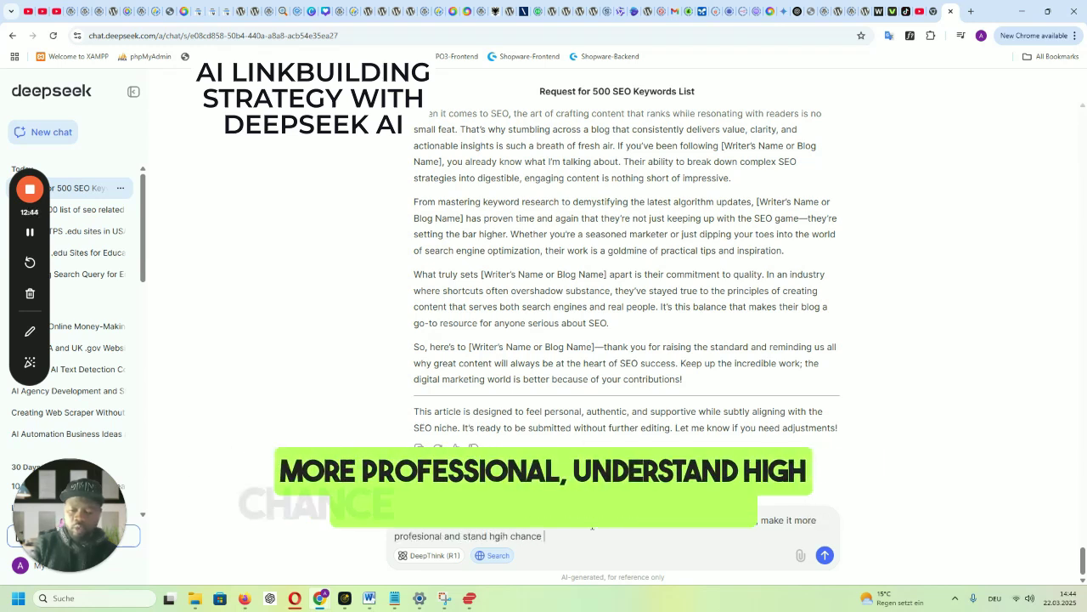
type("of getting a")
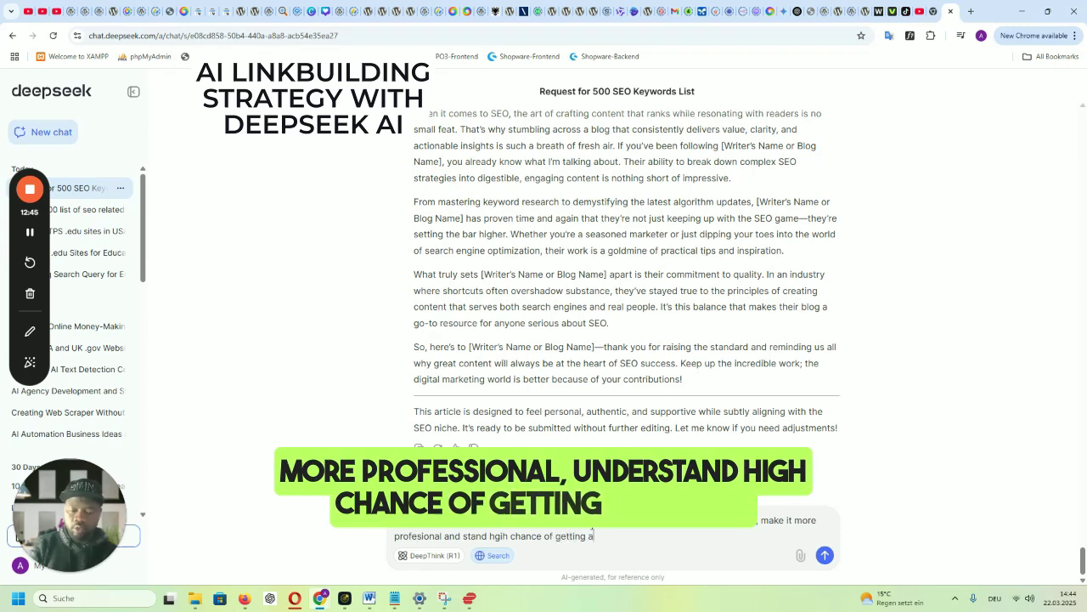
type("pproved")
key("Return")
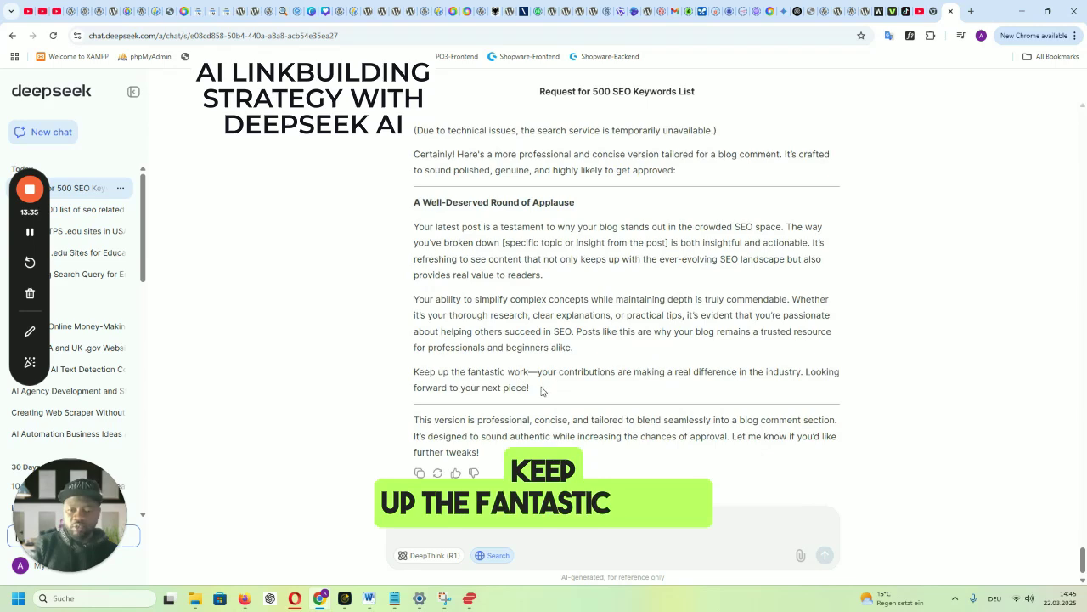
Copy the generated comment body into the BackLink X messages, filling its topic placeholder with "wonderful article" and ending the message with "Reddit"
left_click_drag(541, 387, 413, 230)
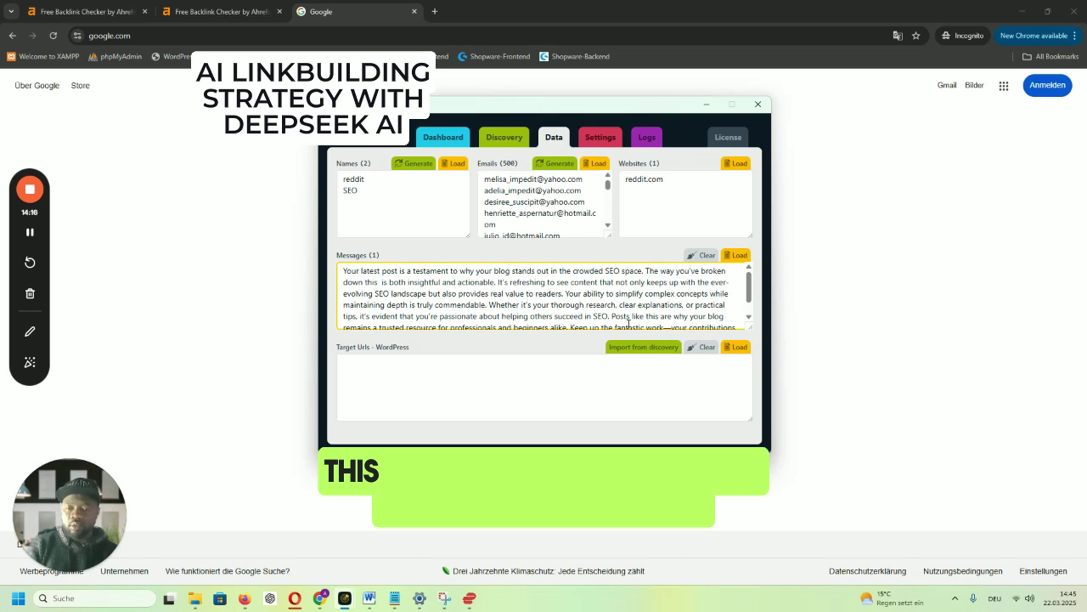
type("wonderful article")
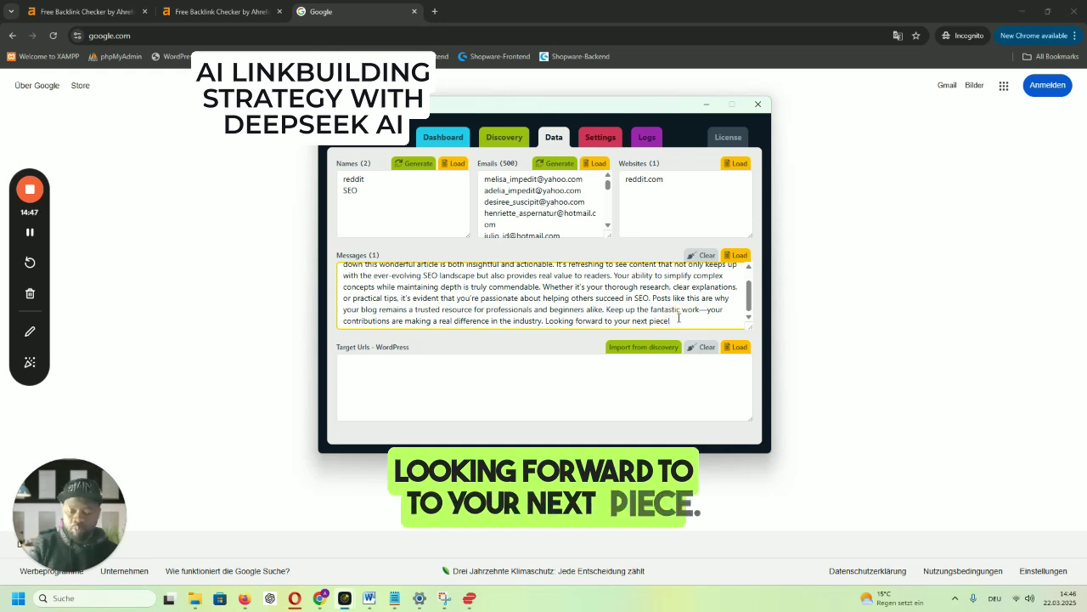
type("Reddit")
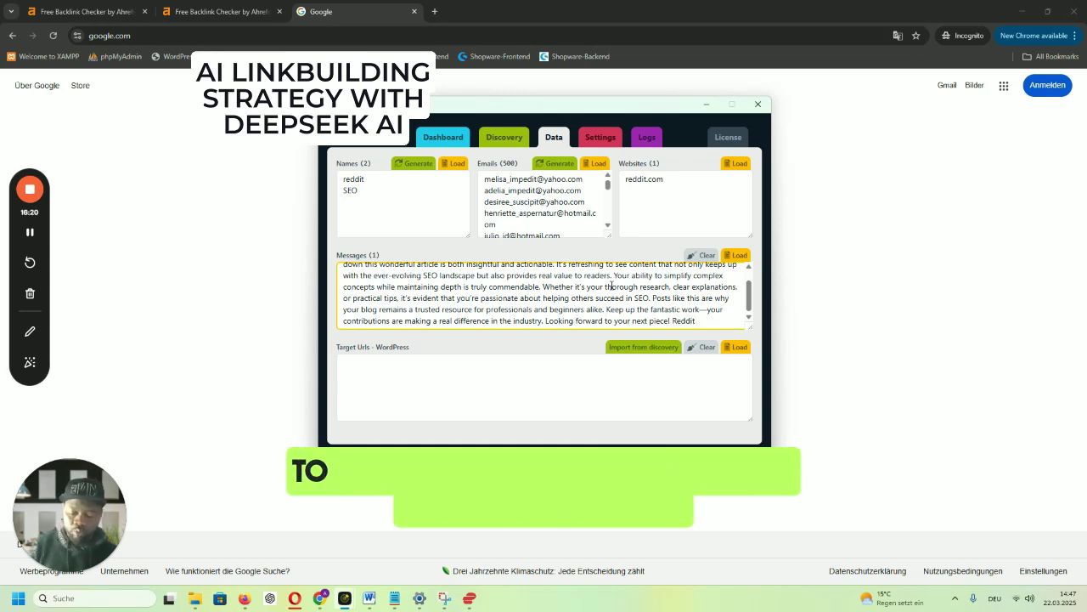
Append "(reddit.com)" after the word "Reddit" at the end of the comment message
type("(")
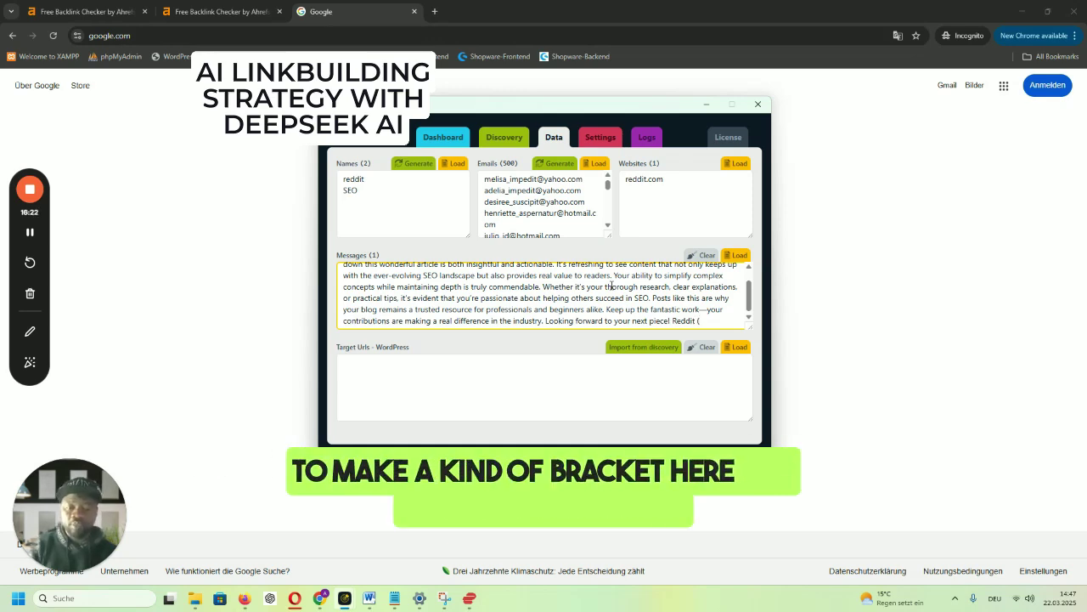
type("reddit.com)")
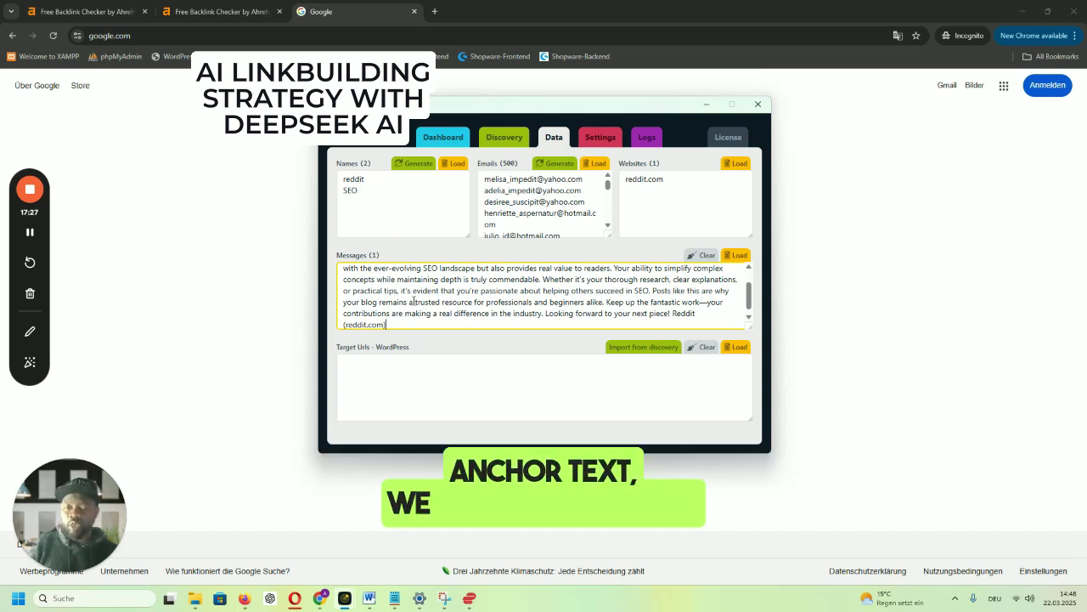
Check the discovery progress and import the valid discovered URLs into the WordPress target URLs
left_click(503, 140)
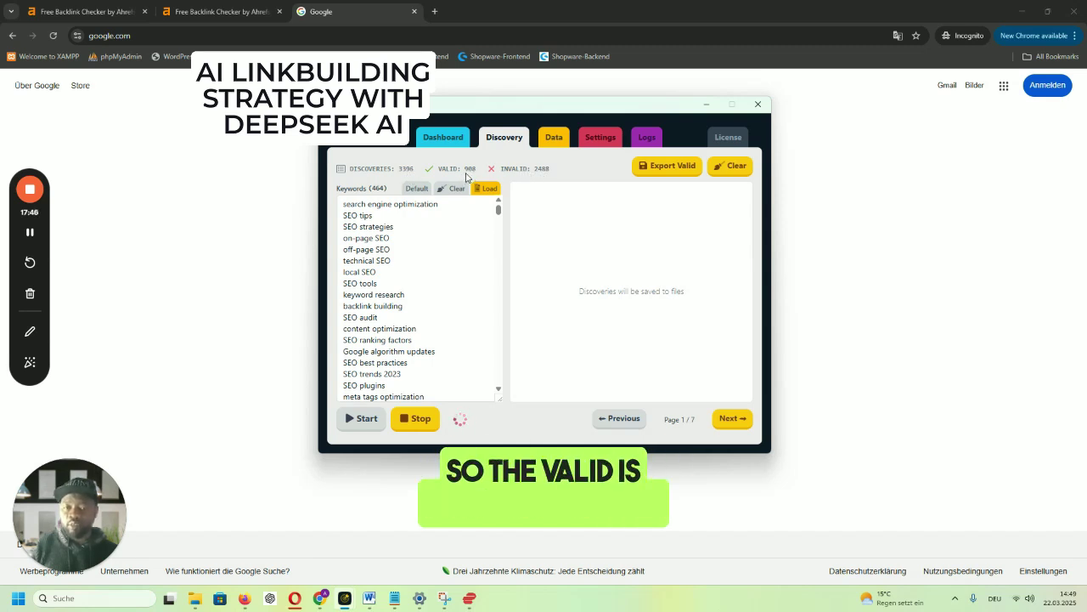
left_click(552, 138)
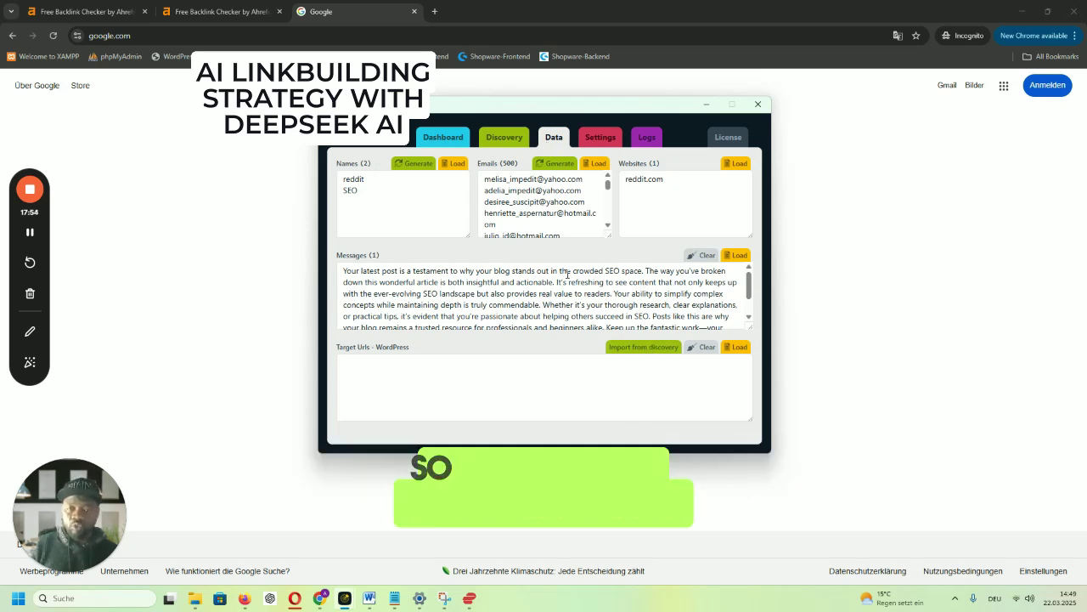
left_click(442, 140)
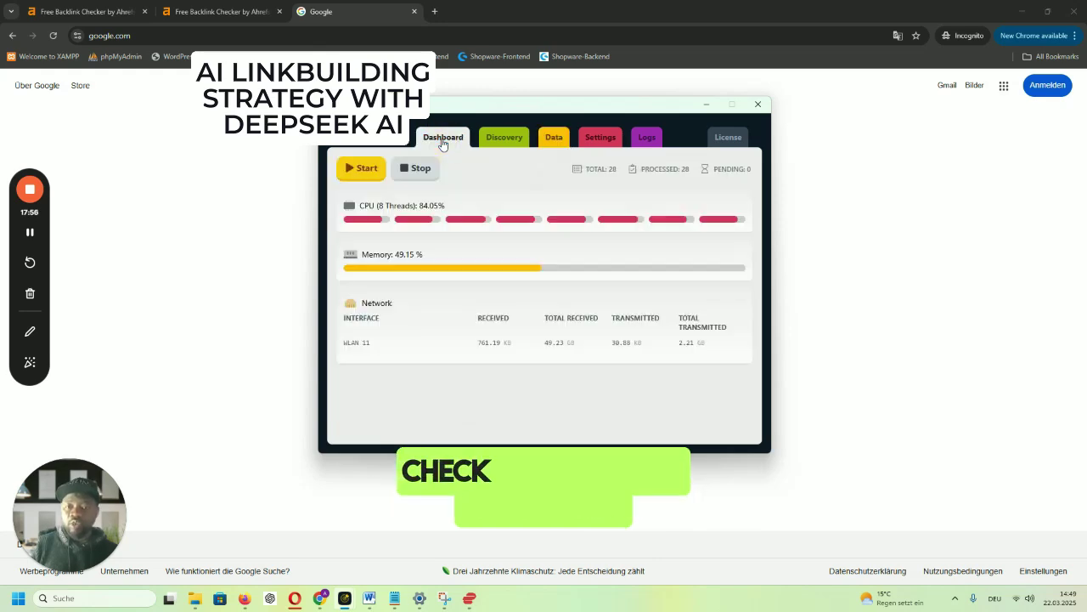
left_click(504, 137)
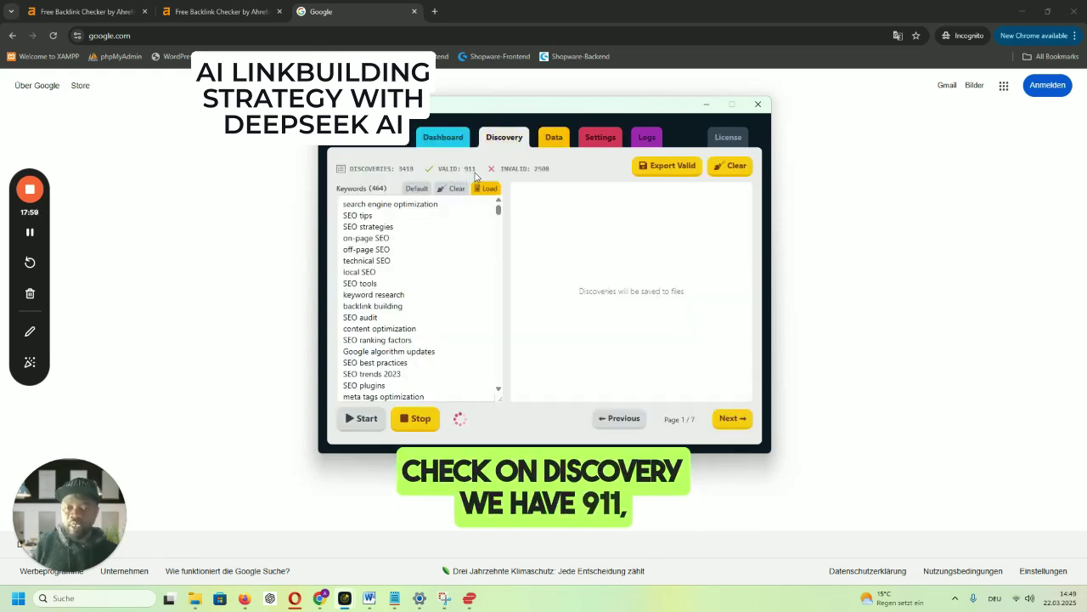
left_click(553, 139)
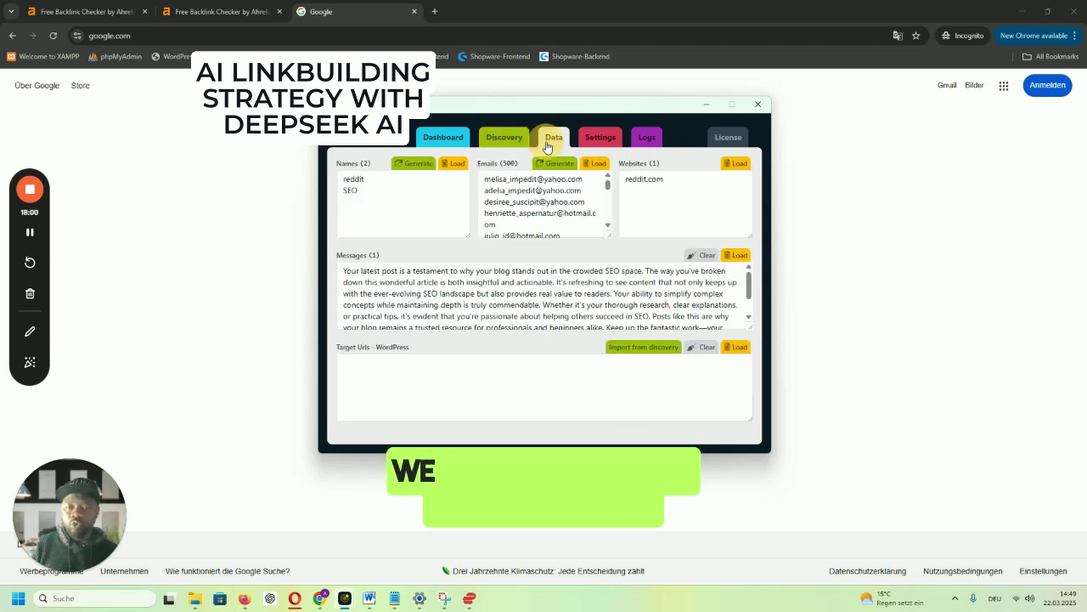
left_click(643, 348)
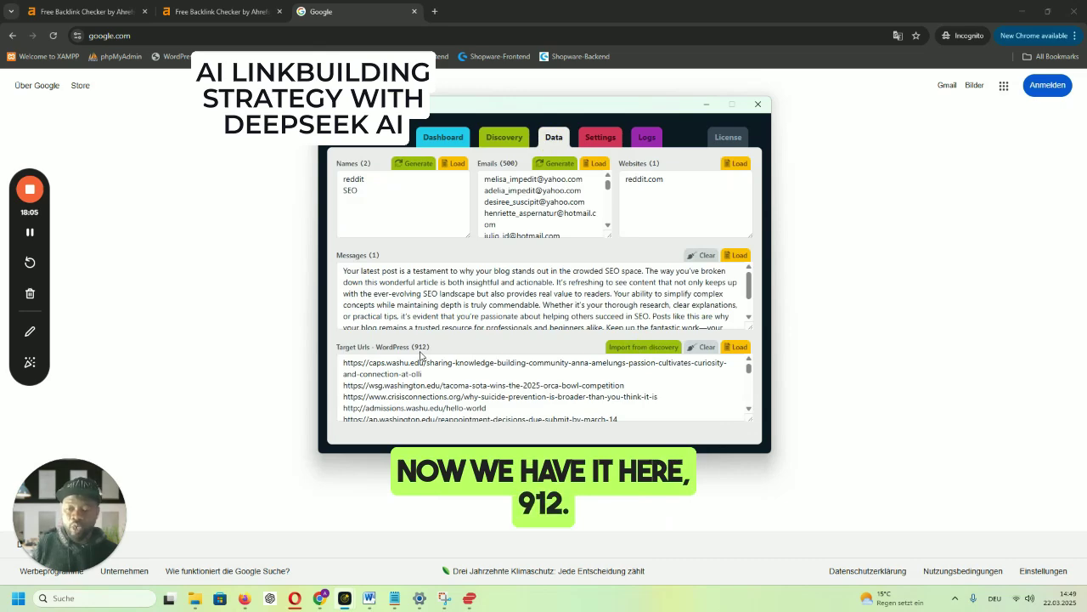
Recheck the valid discoveries and import from discovery again to update the WordPress target URL list
left_click(504, 137)
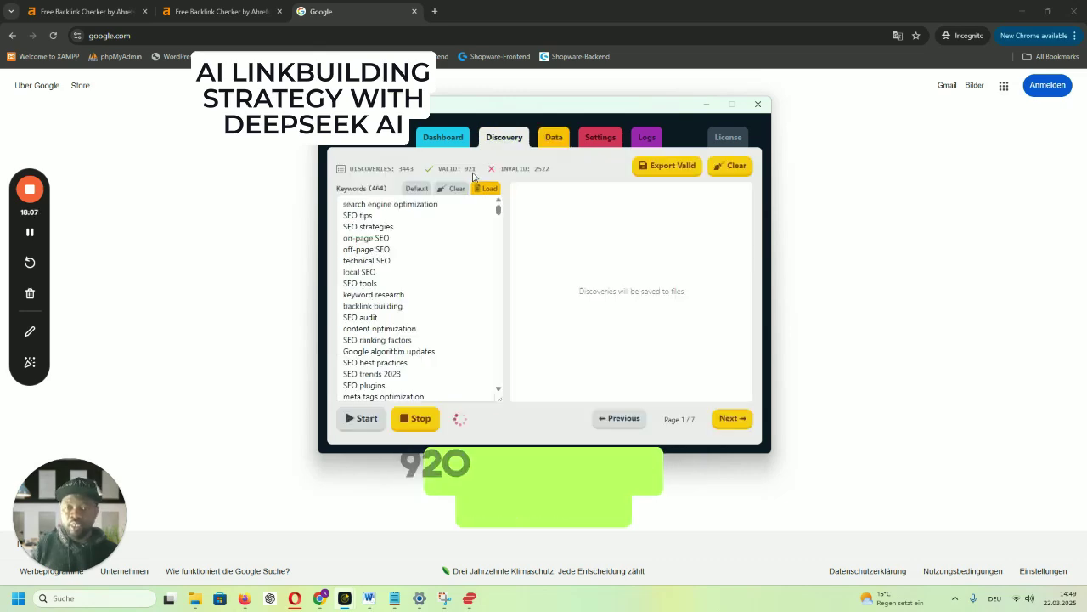
left_click(554, 139)
left_click(639, 349)
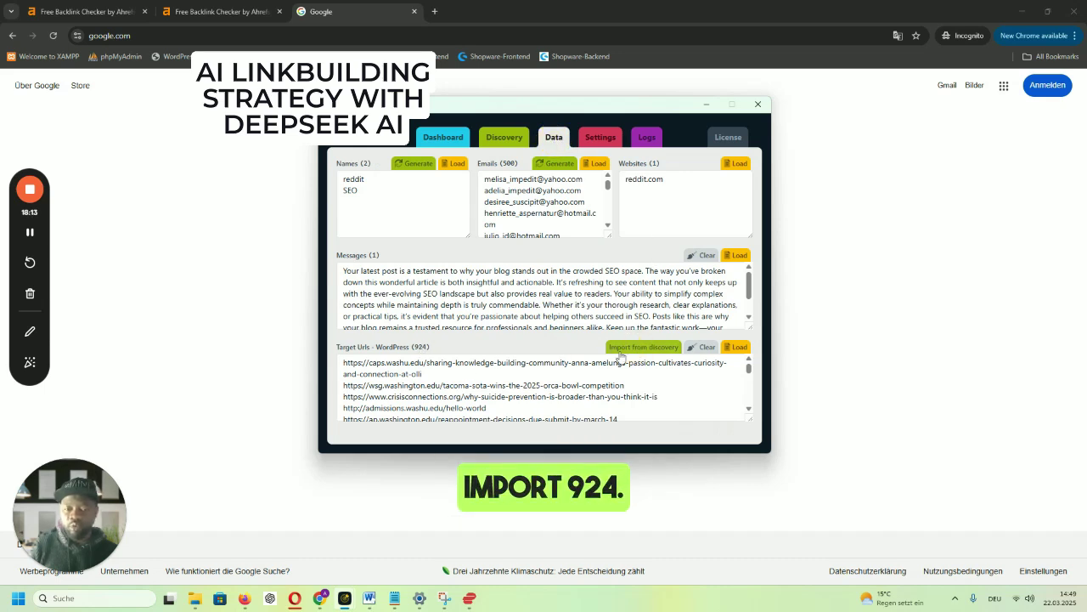
left_click(621, 356)
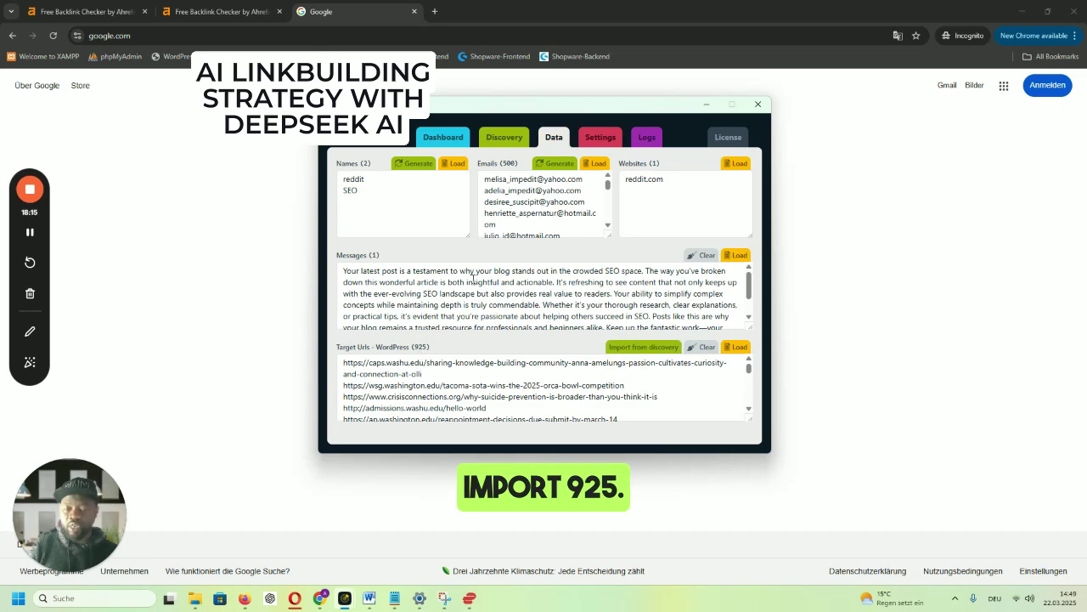
left_click(501, 140)
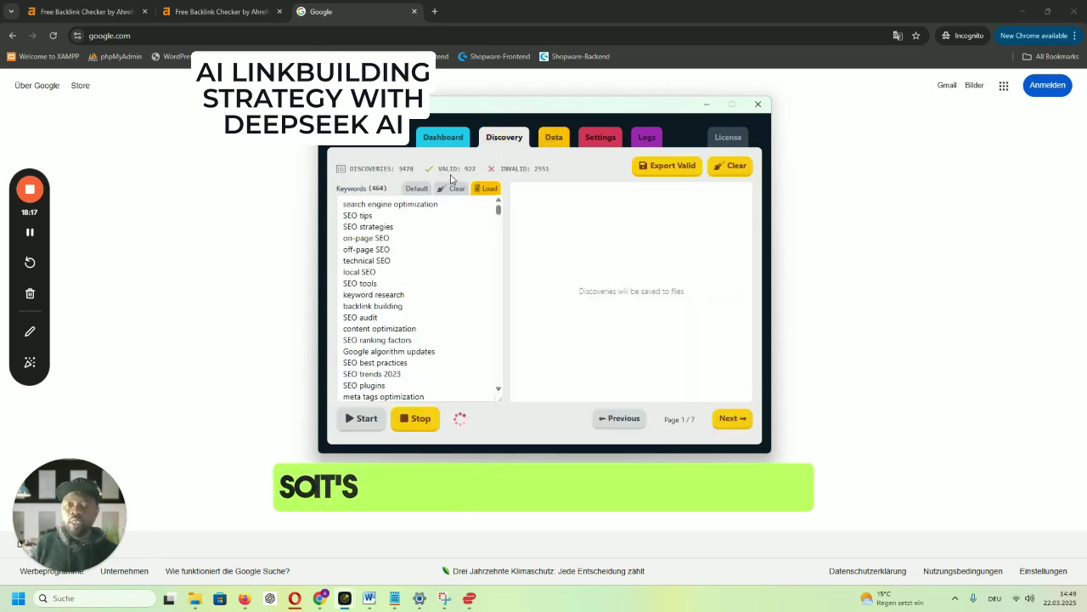
left_click(554, 138)
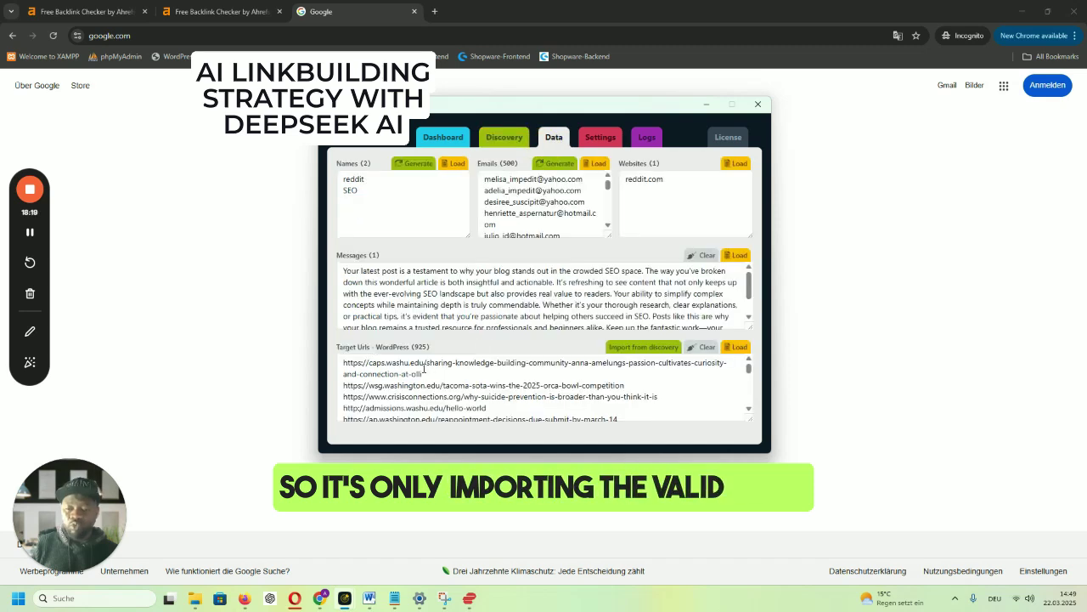
left_click(644, 348)
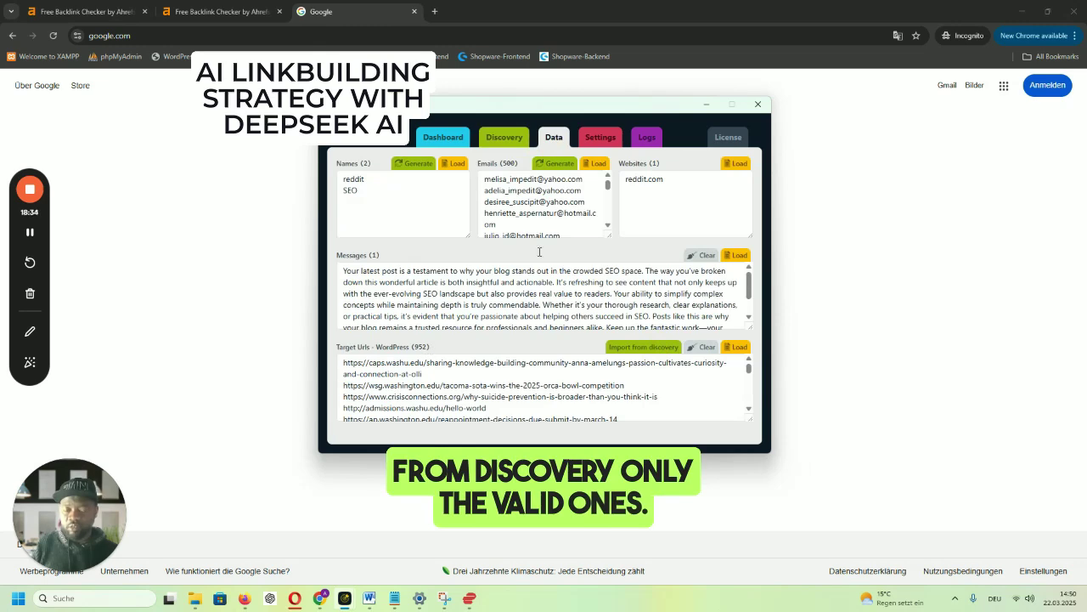
Review the thread, timeout and file-saving settings, then examine the submission logs and discovery counts
left_click(598, 147)
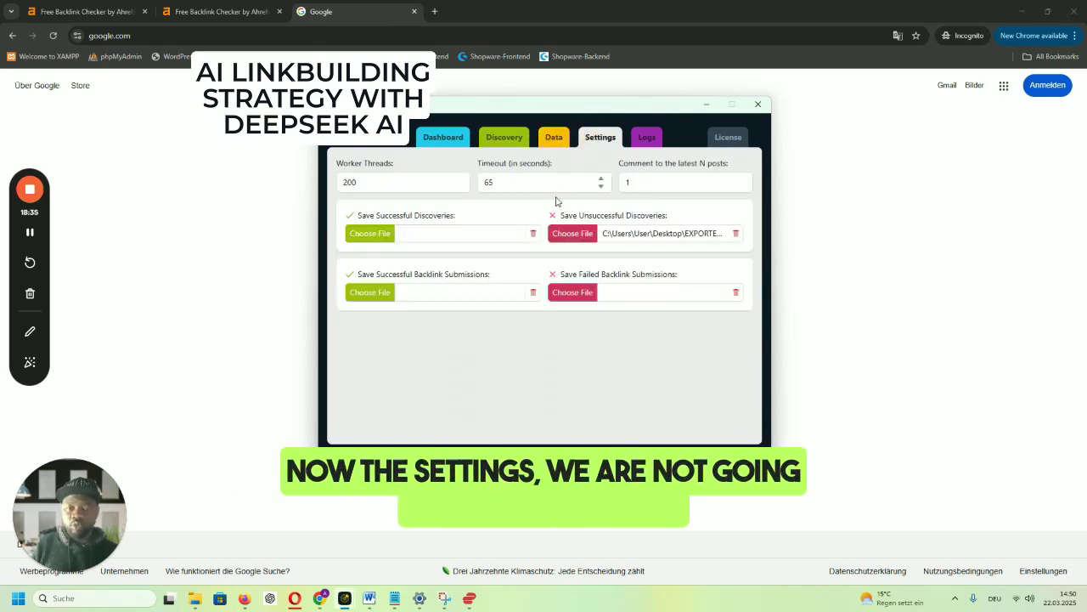
left_click(644, 141)
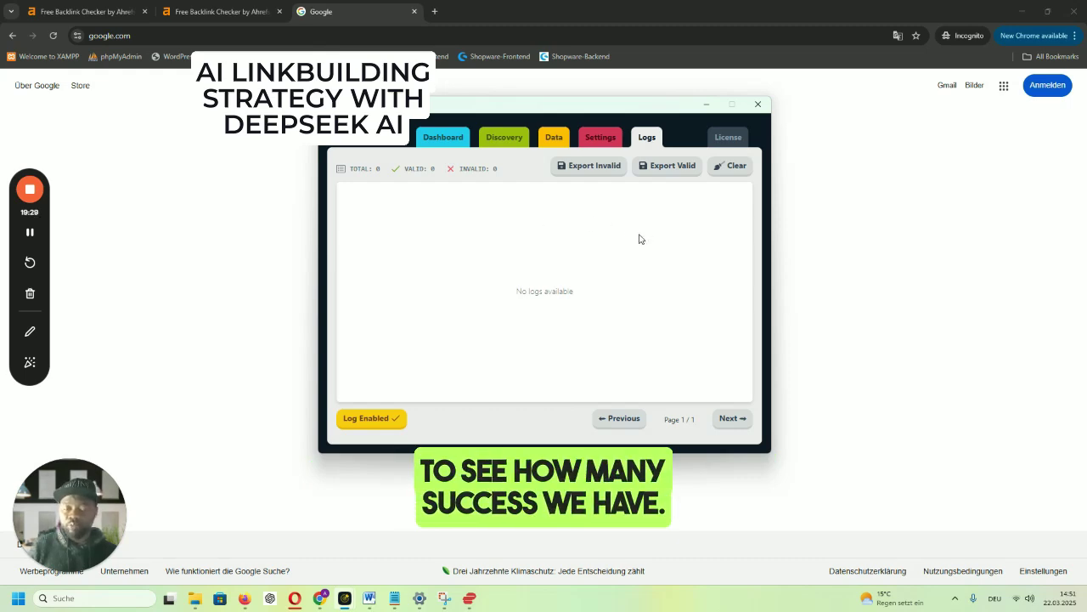
left_click(496, 145)
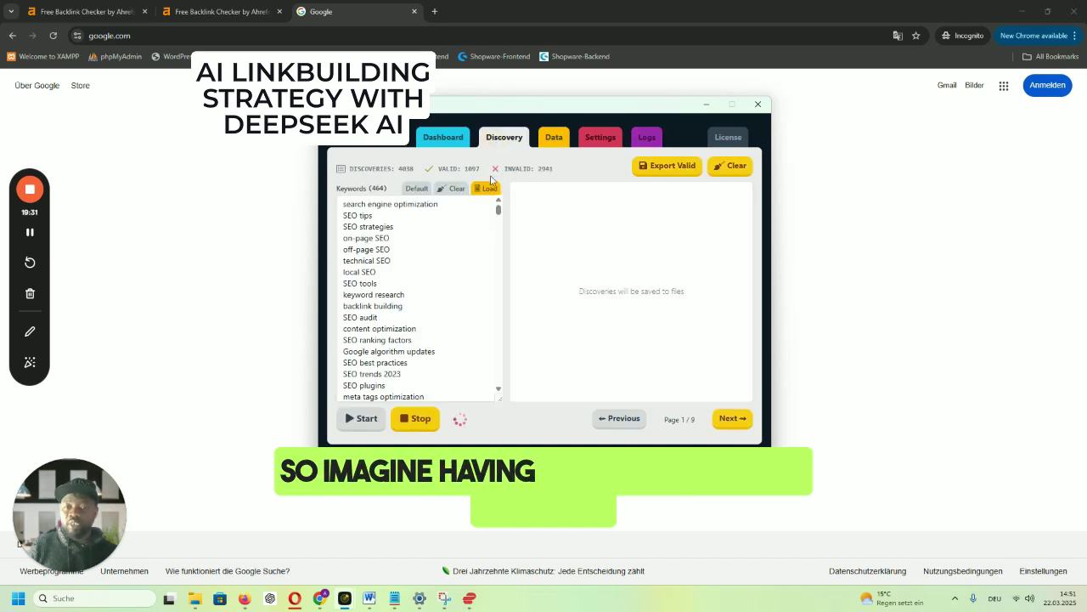